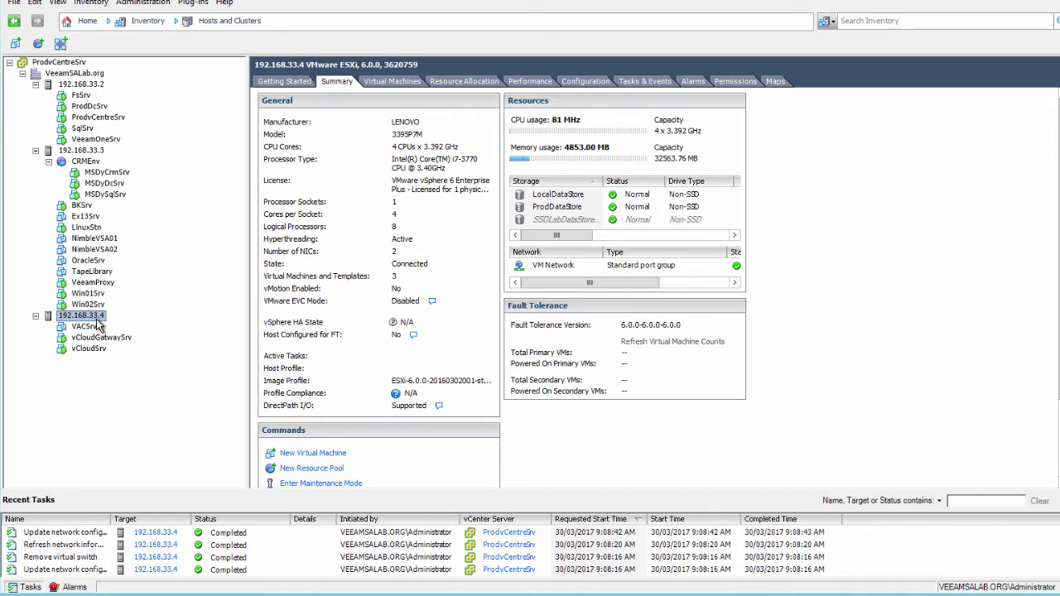
Add a virtual machine port group labelled VeeamDRaaS to vSwitch1 on host 192.168.33.4
left_click(586, 83)
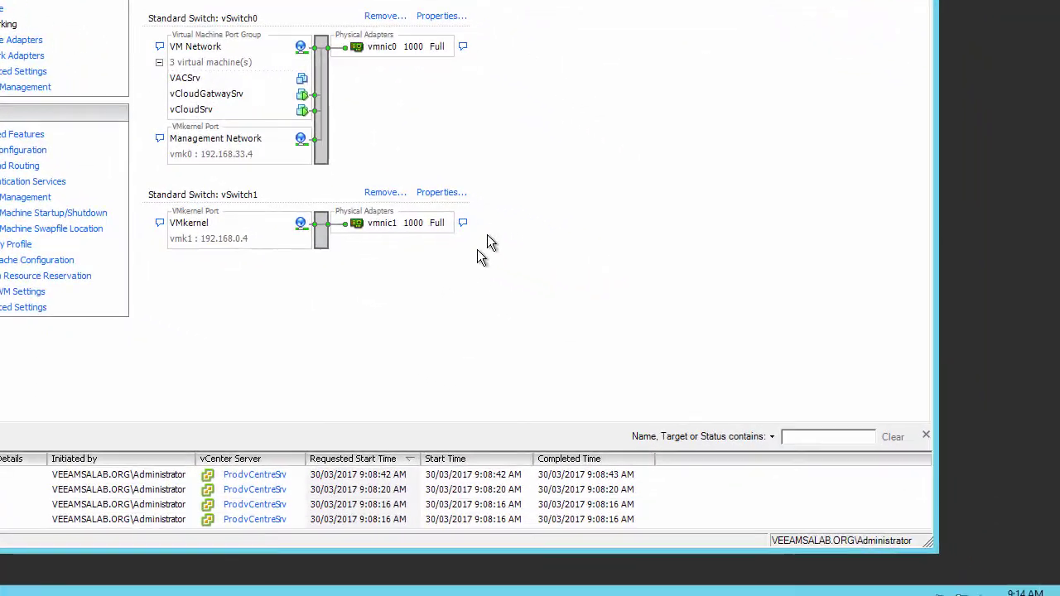
left_click(444, 196)
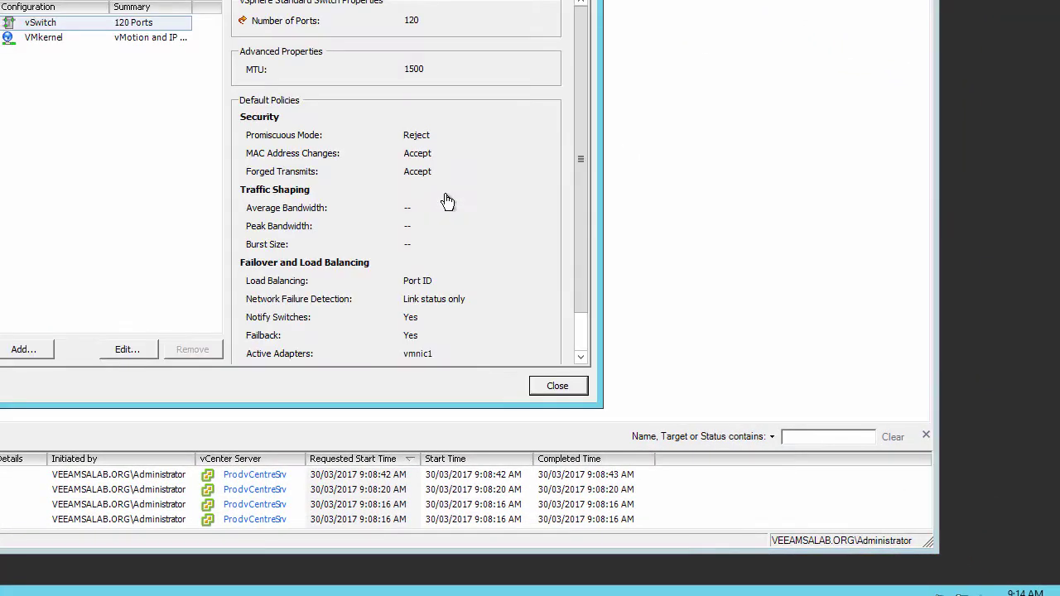
left_click(38, 351)
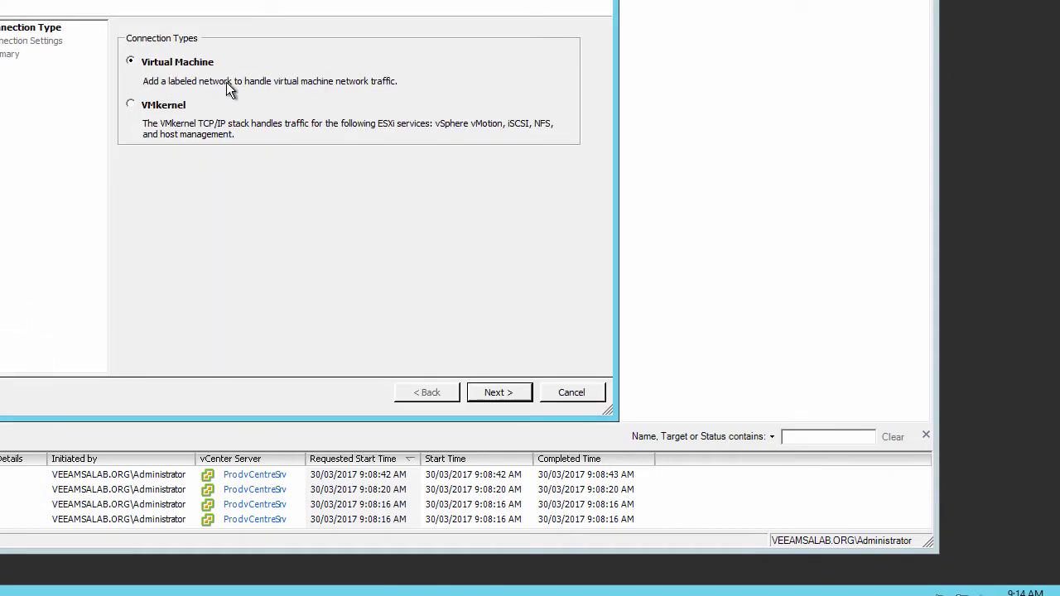
left_click(487, 392)
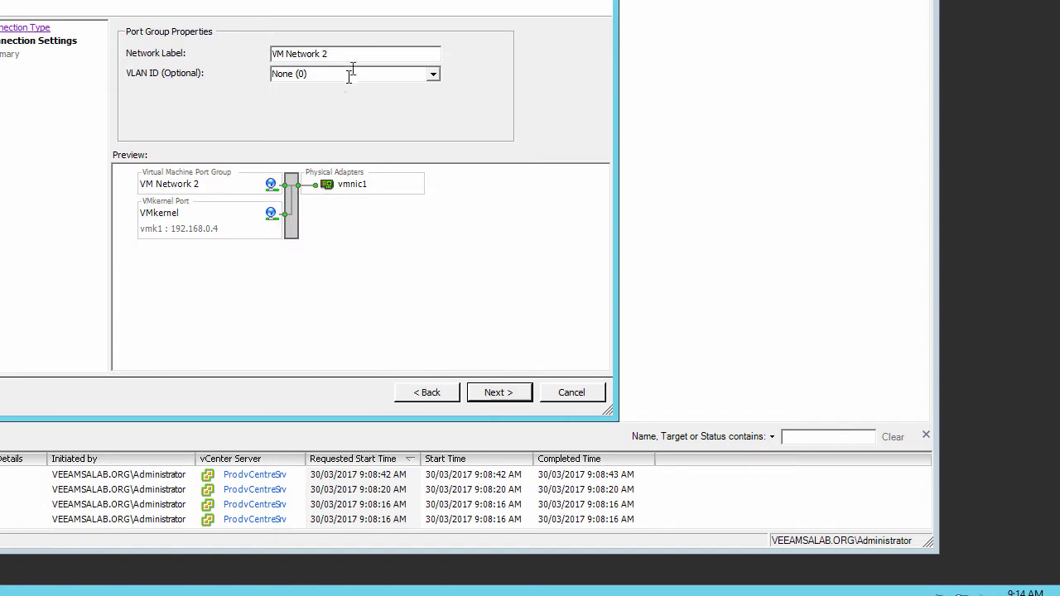
left_click_drag(353, 54, 227, 63)
type("V")
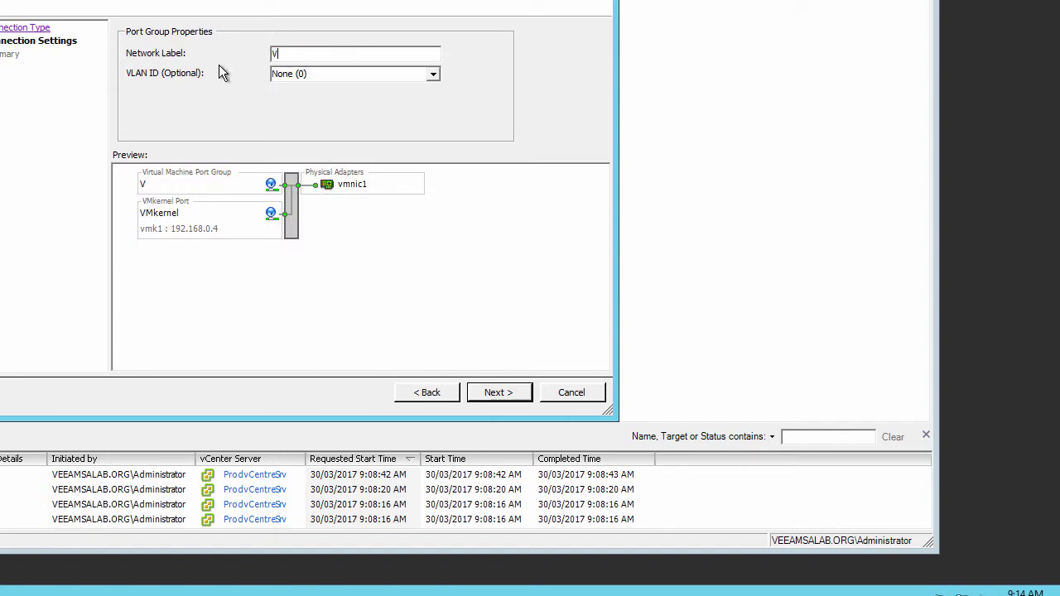
type("eeamDRaaS")
left_click(495, 395)
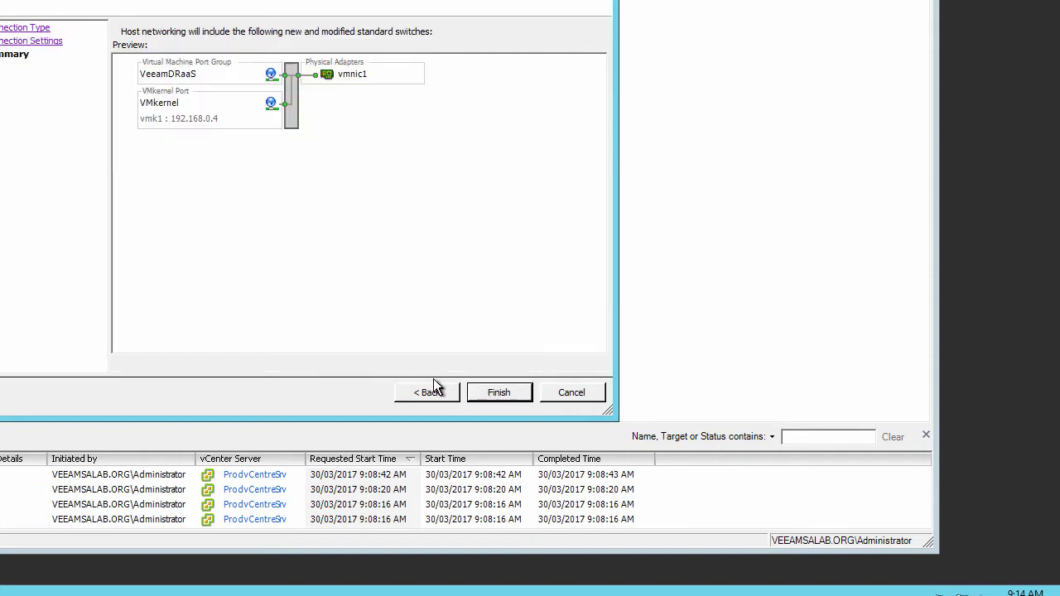
left_click(497, 393)
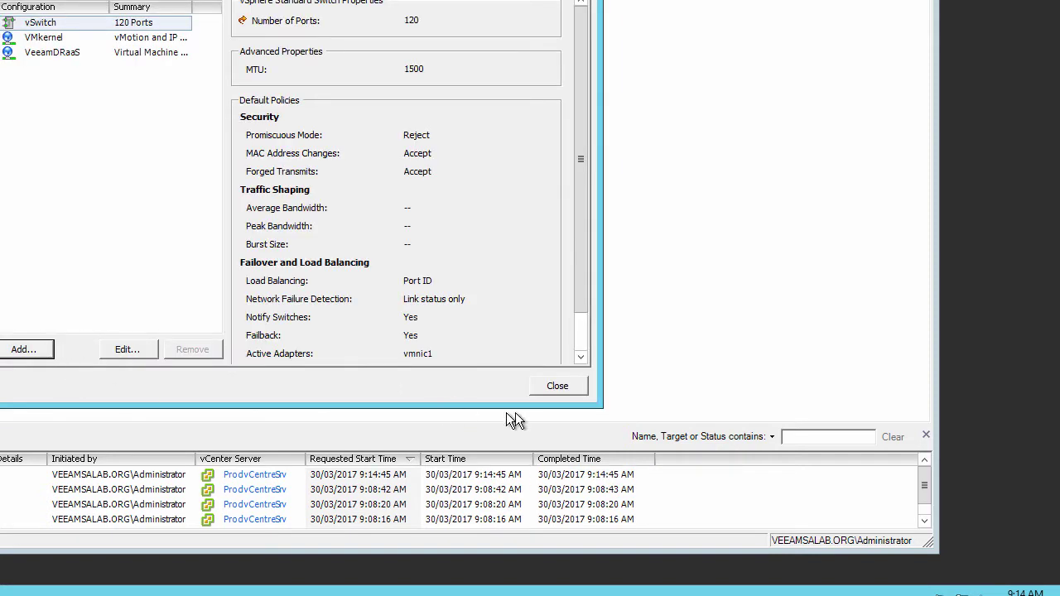
left_click(557, 386)
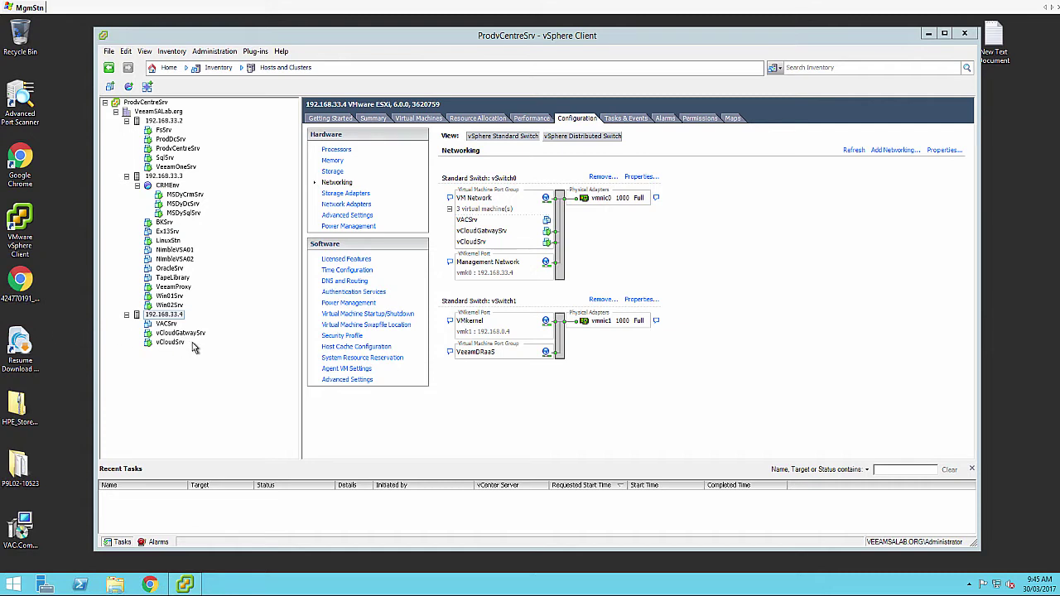
Switch to the vCloudSrv remote session and mount the Veeam Availability Suite disc image from its desktop
mouse_move(2, 39)
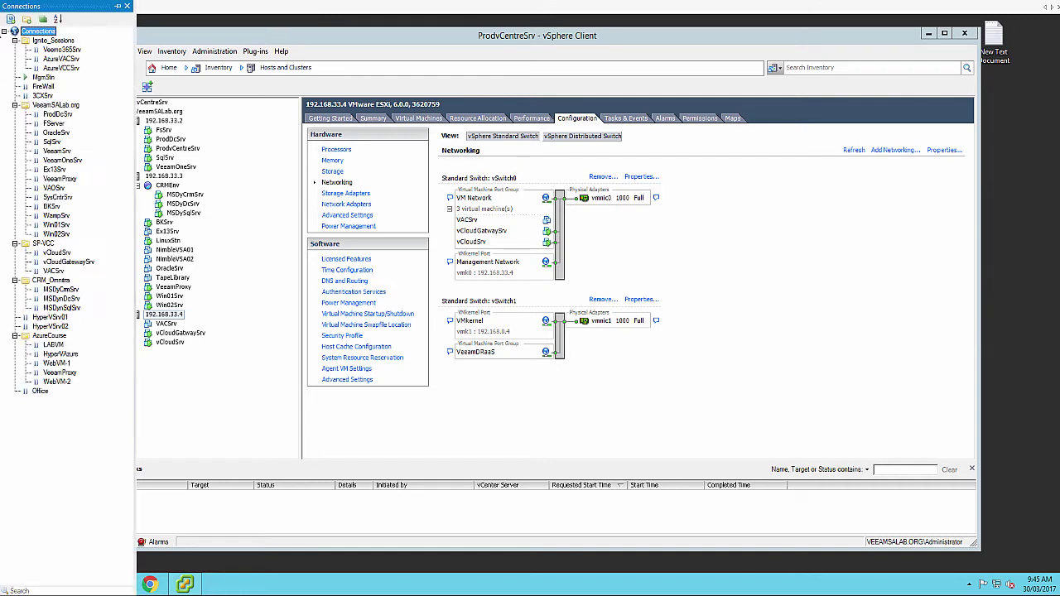
left_click(59, 255)
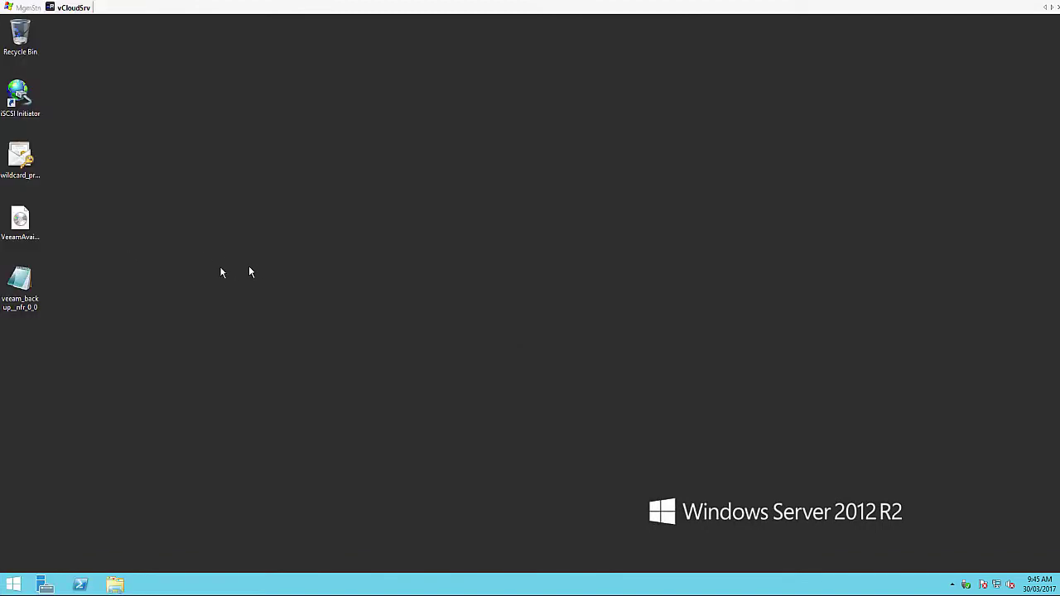
left_click(23, 220)
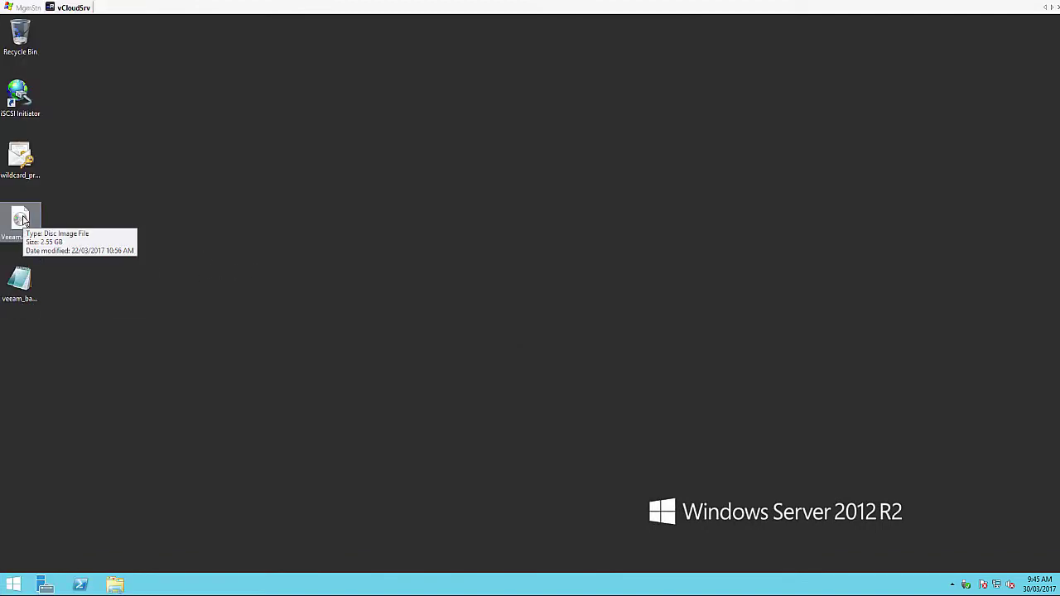
double_click(23, 221)
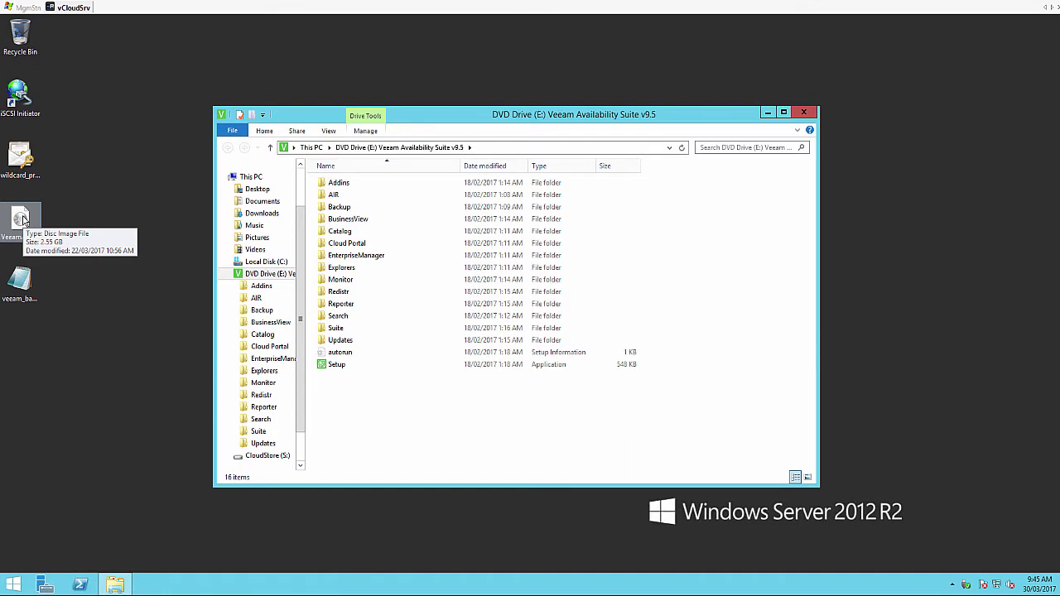
Run Setup from the mounted disc and start the Veeam Backup & Replication 9.5 Update 1 installation, minimizing the file window
double_click(342, 365)
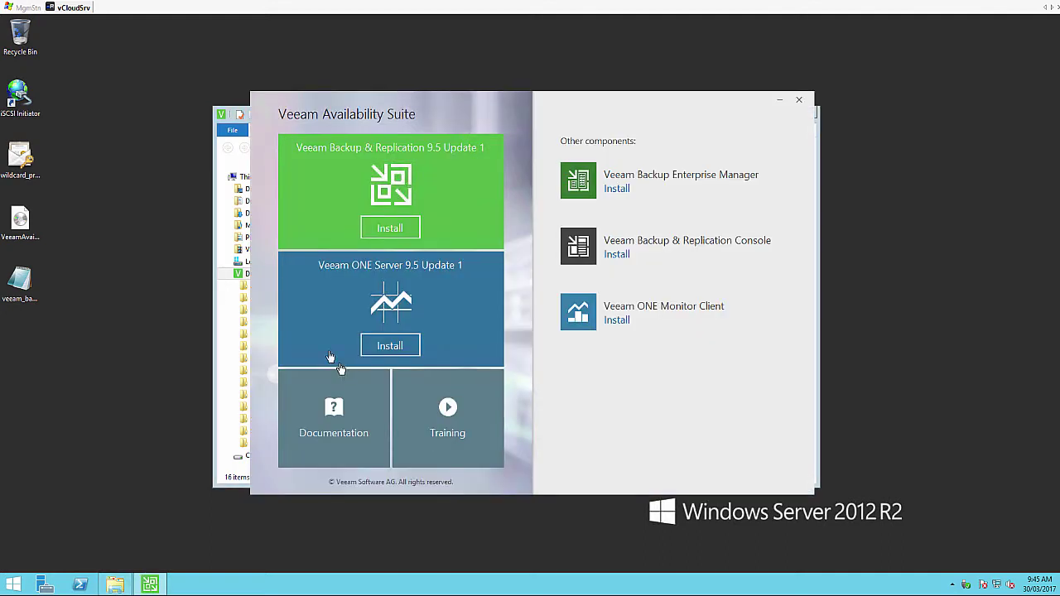
left_click(400, 195)
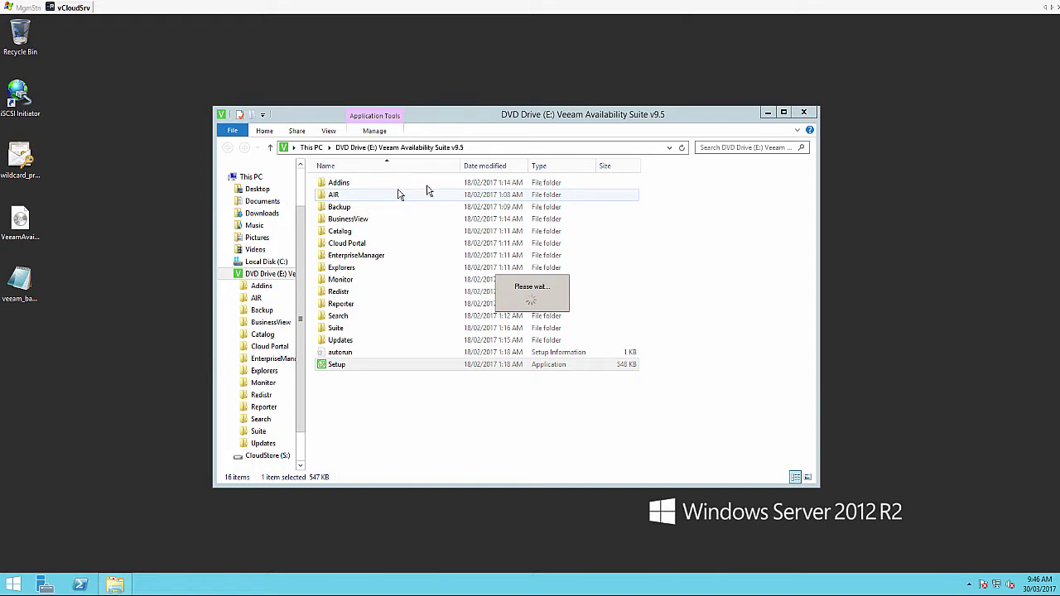
left_click(769, 112)
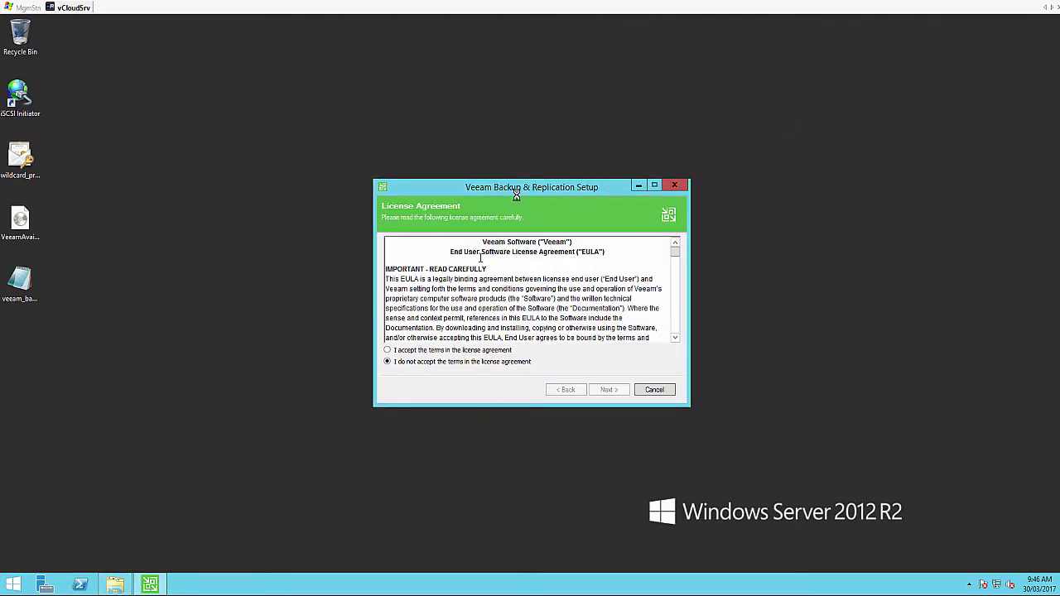
Accept the license agreement and provide veeam_backup__nfr_0_0 from the NFR_License folder as the license file
scroll(427, 357, "down", 1)
left_click(418, 352)
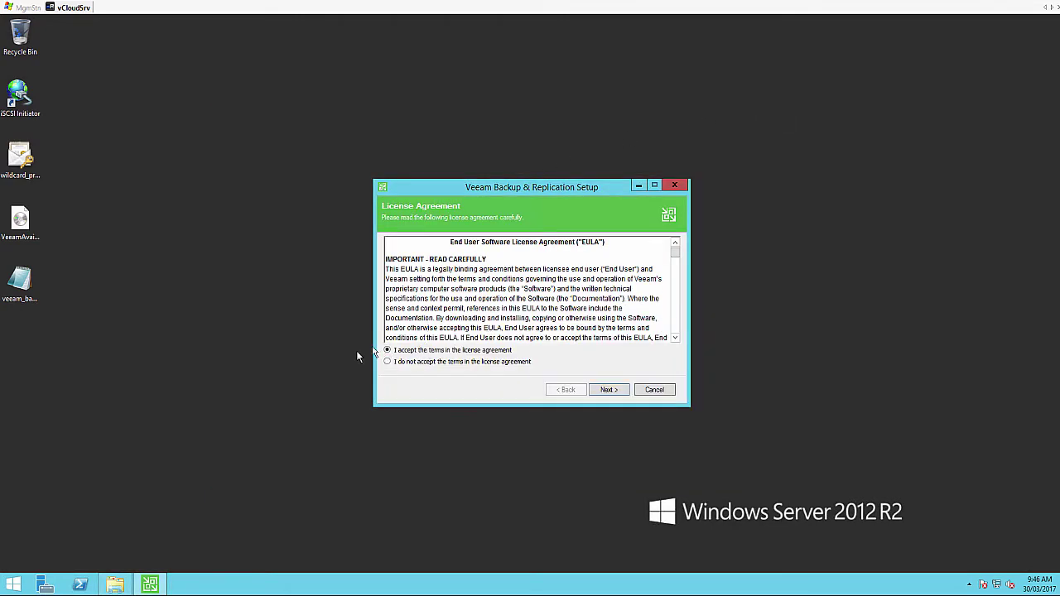
left_click(609, 393)
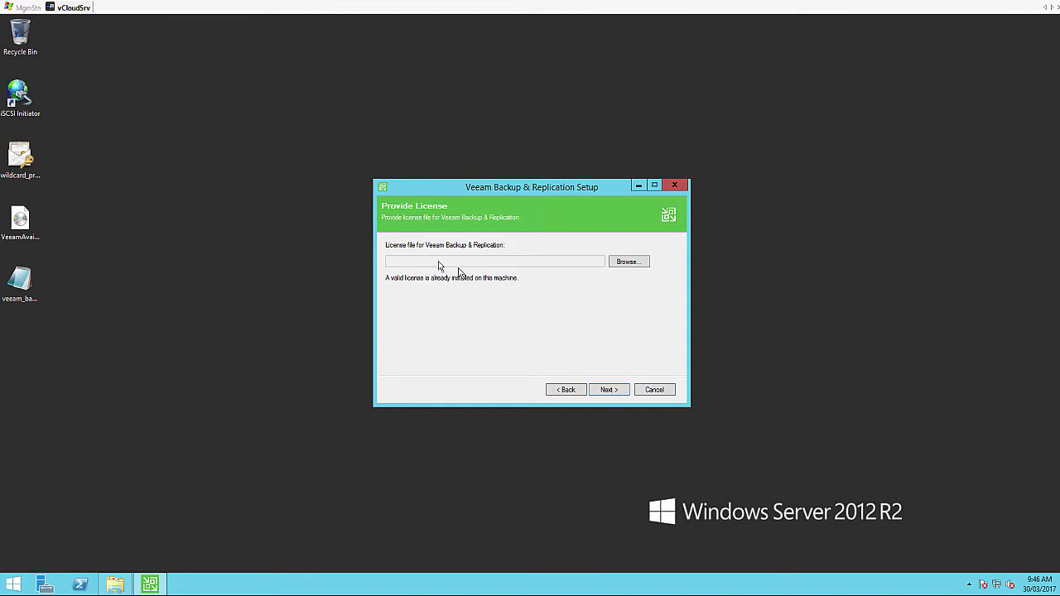
left_click(626, 263)
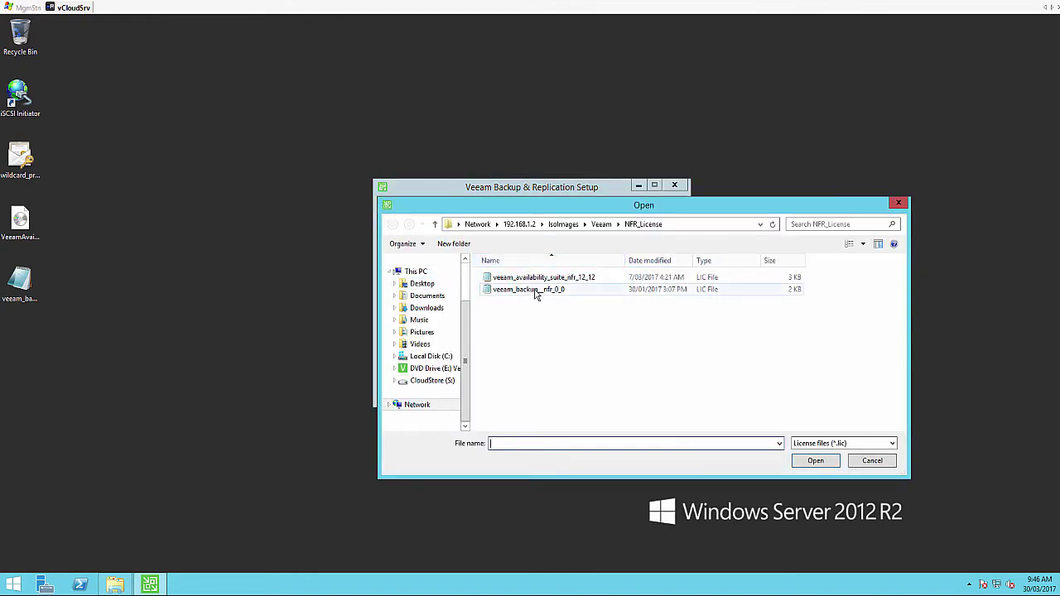
left_click(503, 290)
left_click(812, 465)
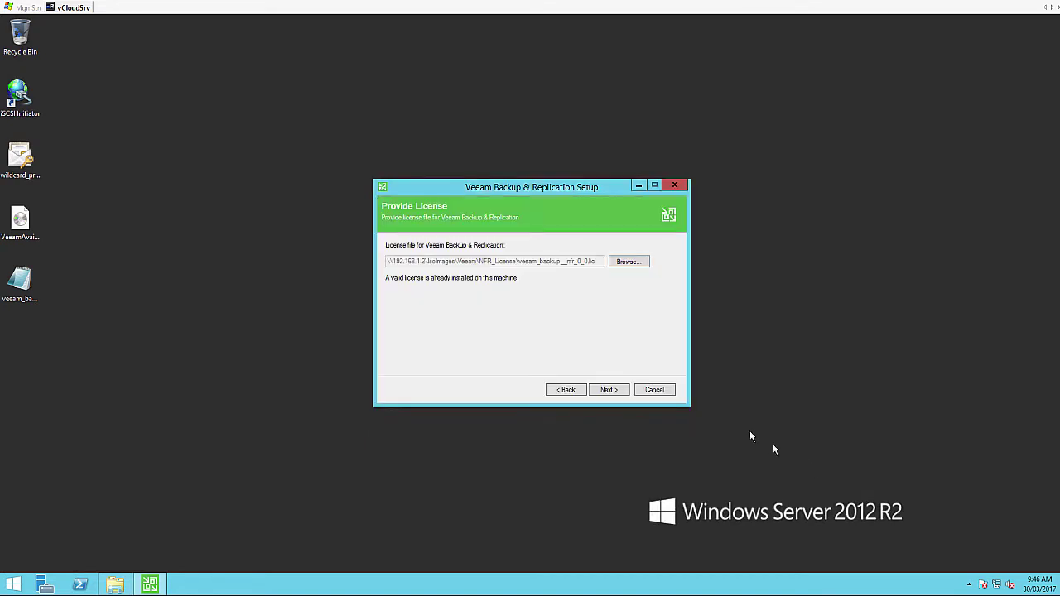
left_click(611, 391)
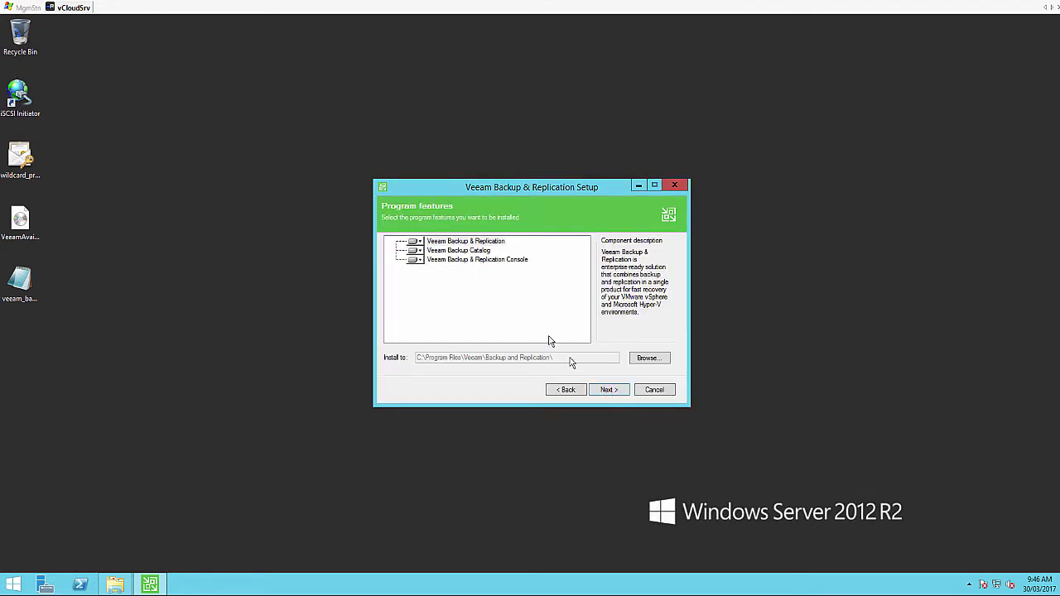
Install Veeam Backup & Replication with the default features and configuration, closing the setup wizard and the suite launcher once finished
left_click(608, 391)
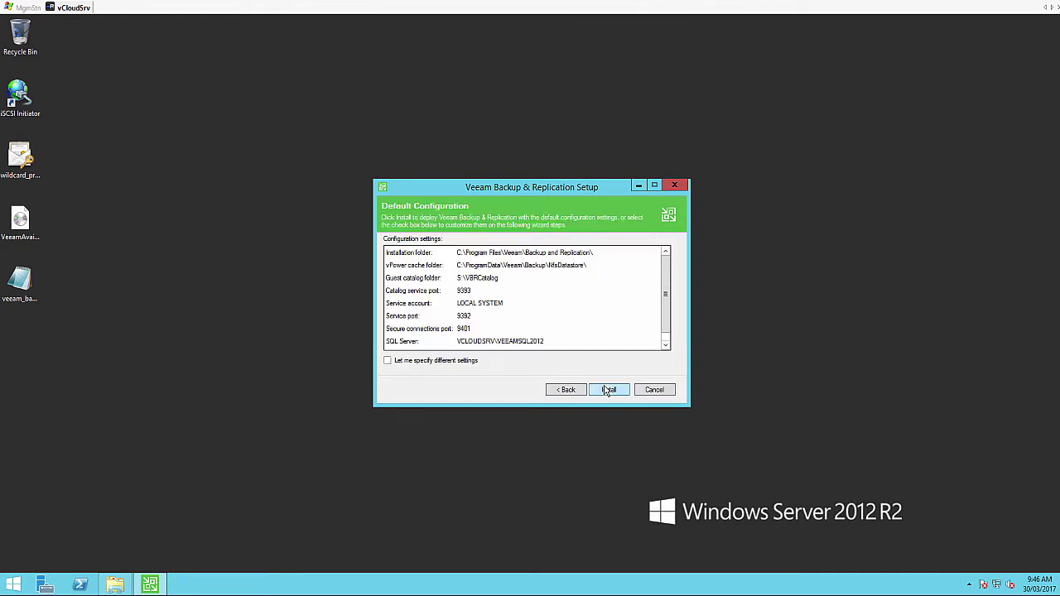
left_click(607, 390)
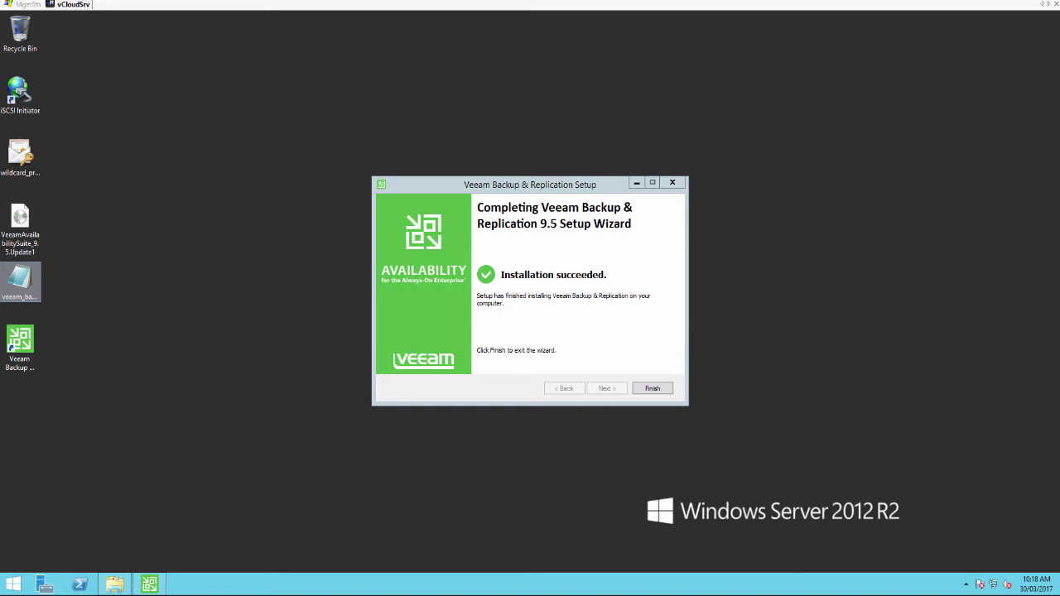
left_click(653, 389)
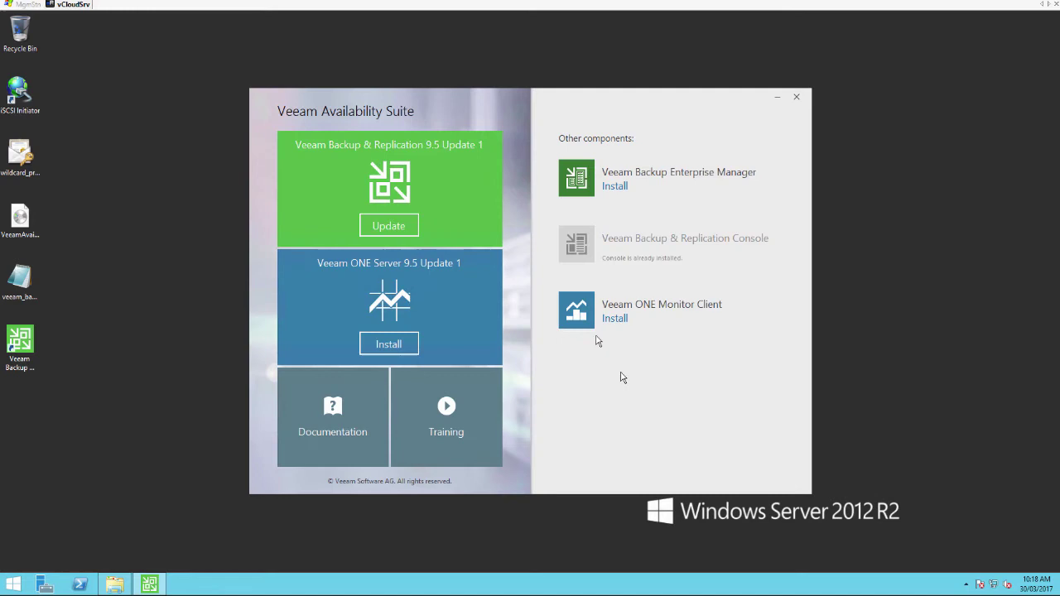
left_click(796, 97)
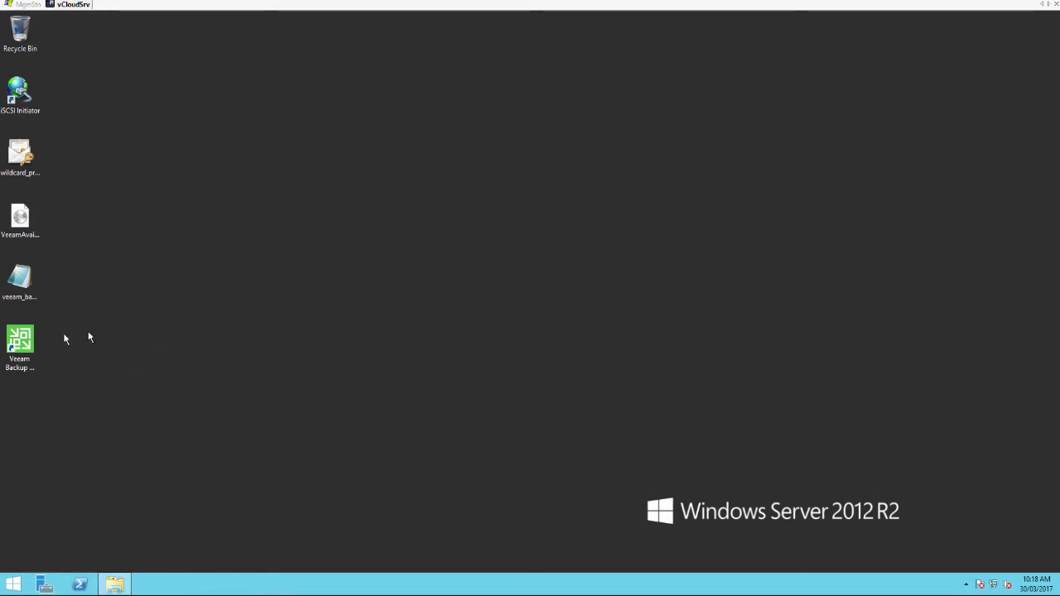
Connect the Veeam Backup & Replication console and update the components on vCloudSrv, enlarging the console window
left_click(33, 347)
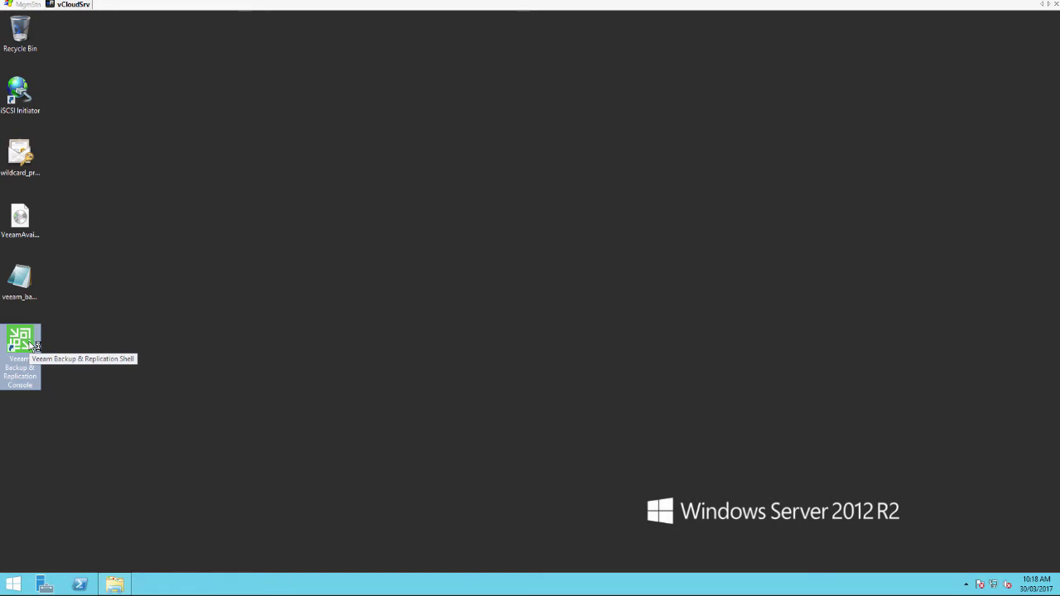
left_click(563, 379)
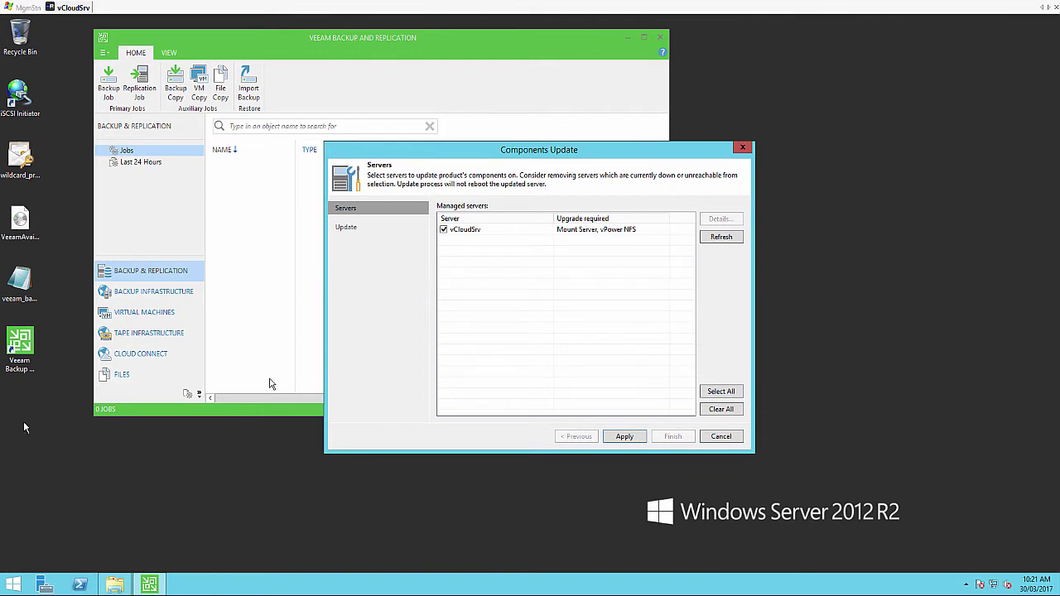
left_click(624, 437)
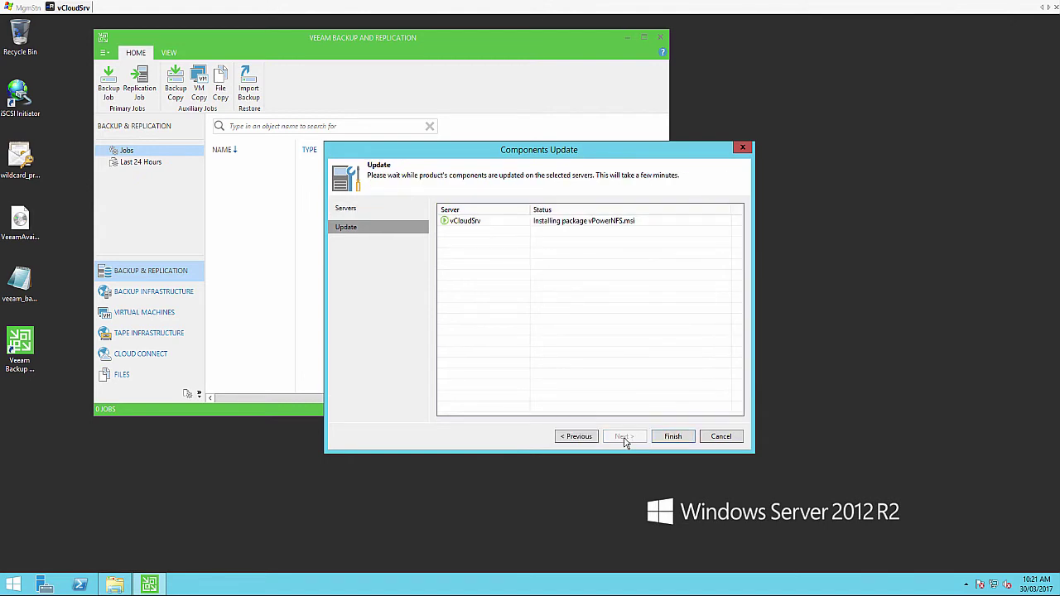
left_click(672, 436)
left_click_drag(669, 419, 924, 532)
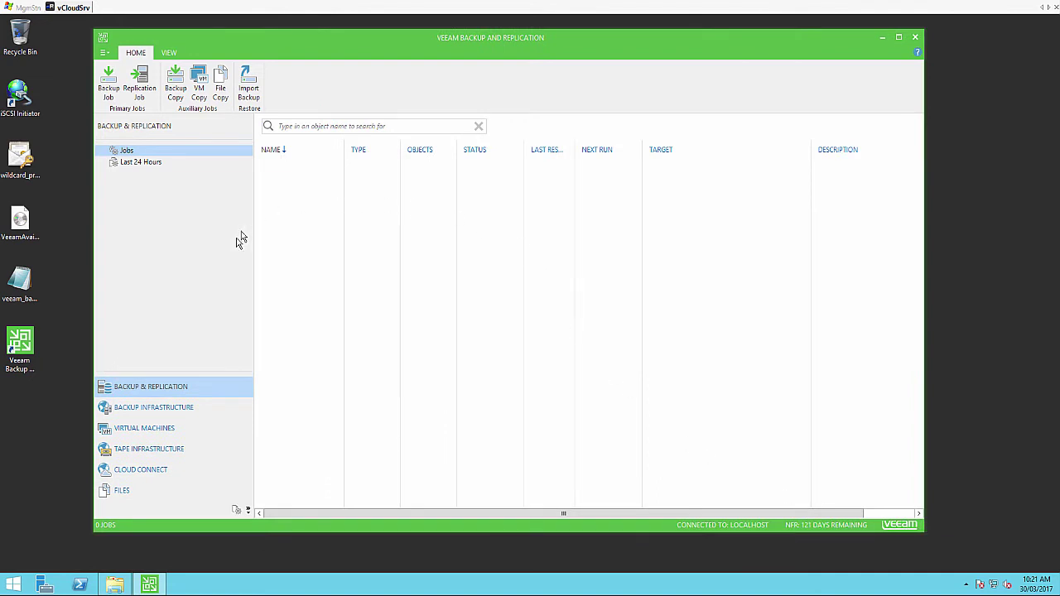
Begin adding a VMware server to the backup infrastructure with the address 192.168.33.5
left_click(152, 475)
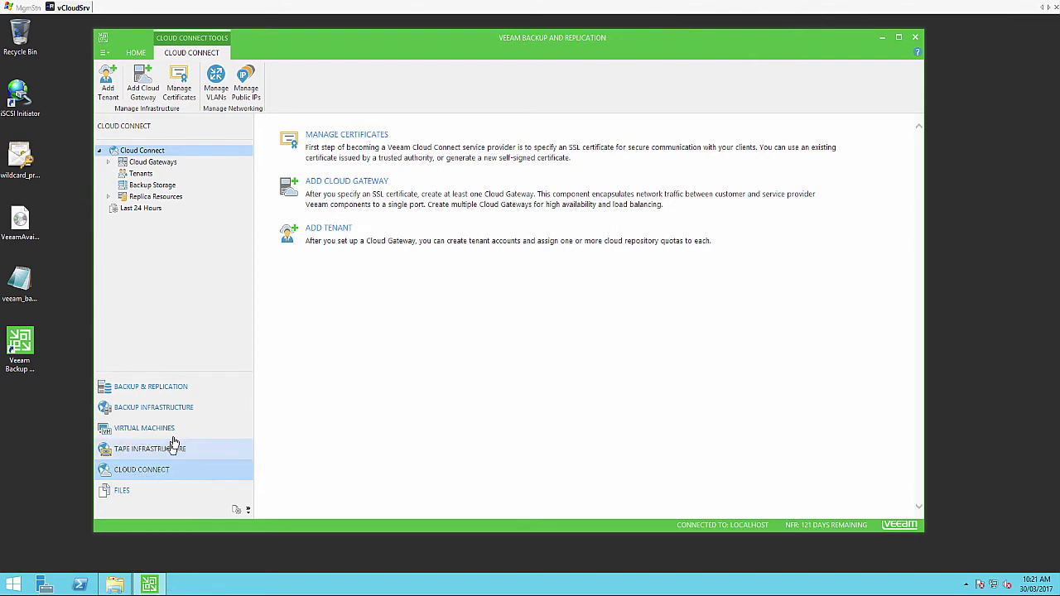
left_click(155, 414)
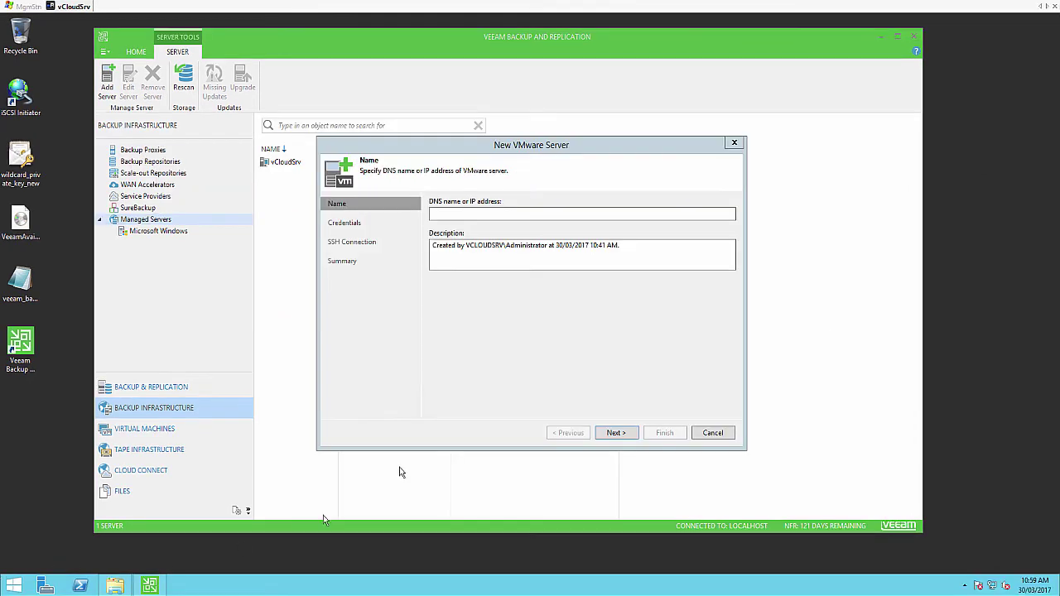
left_click(463, 216)
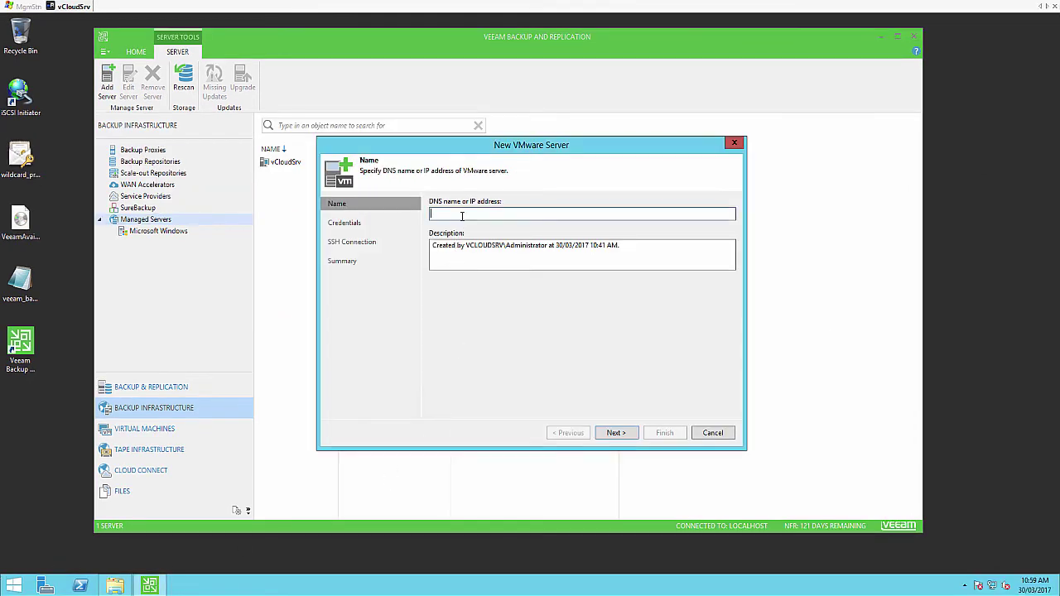
type("192.168.33")
type("5")
left_click(617, 433)
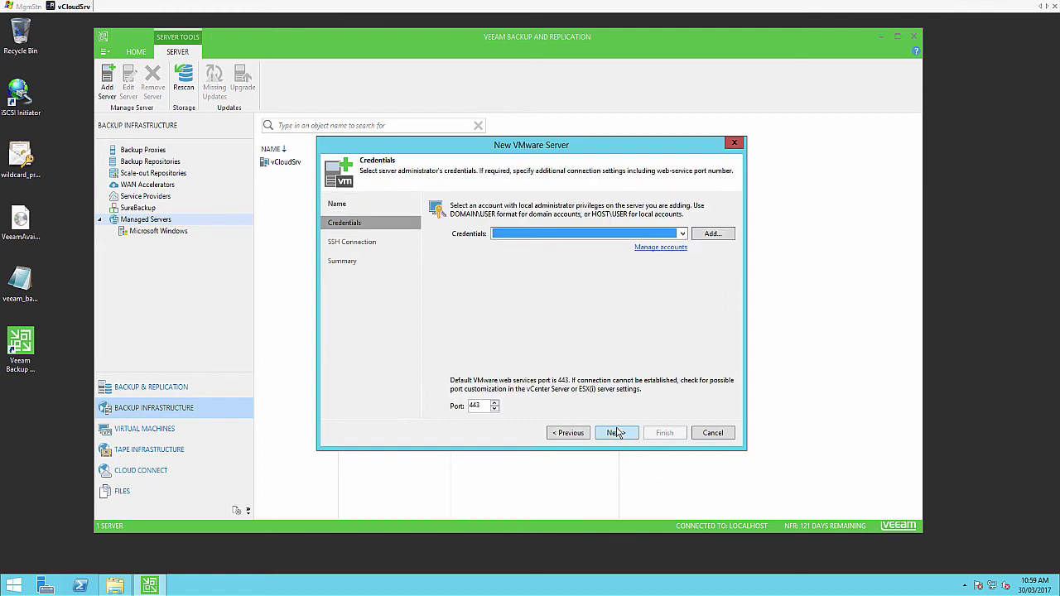
Assign the saved VcentreCredentials account to the new VMware server and connect despite its untrusted certificate
left_click(629, 233)
left_click(616, 246)
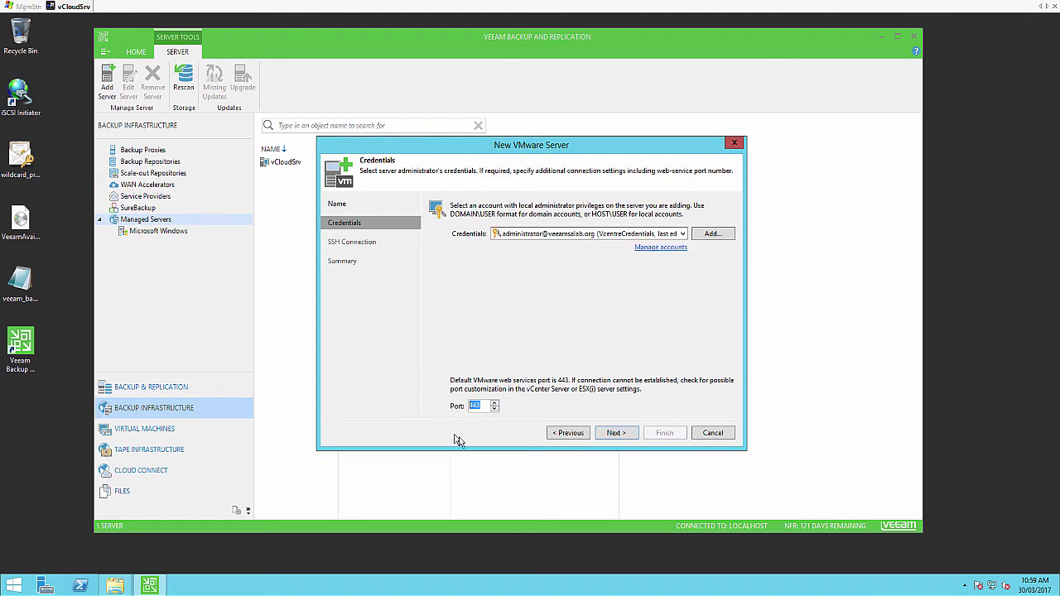
left_click(616, 433)
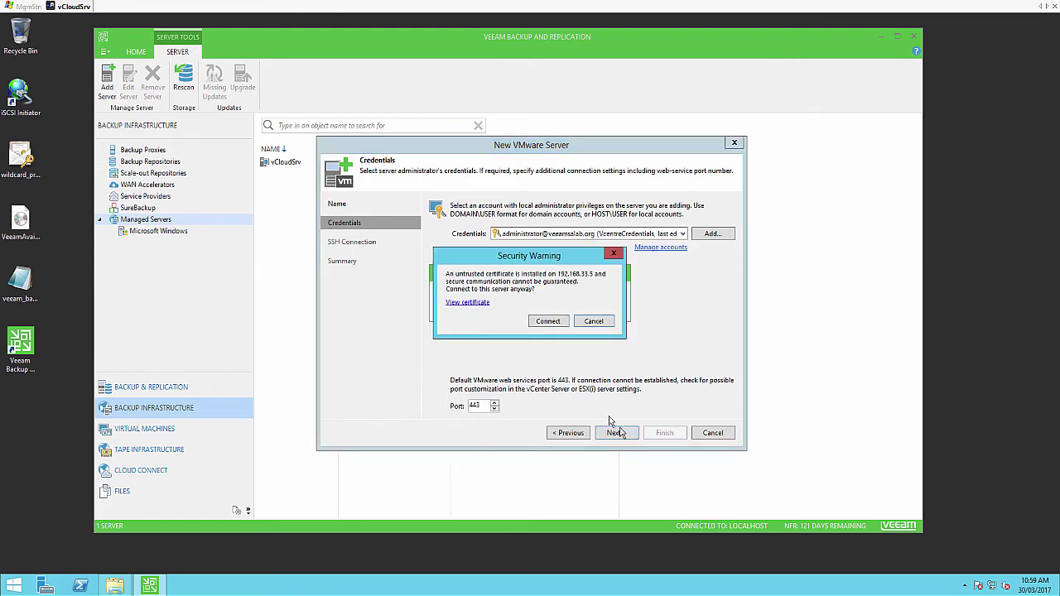
left_click(548, 320)
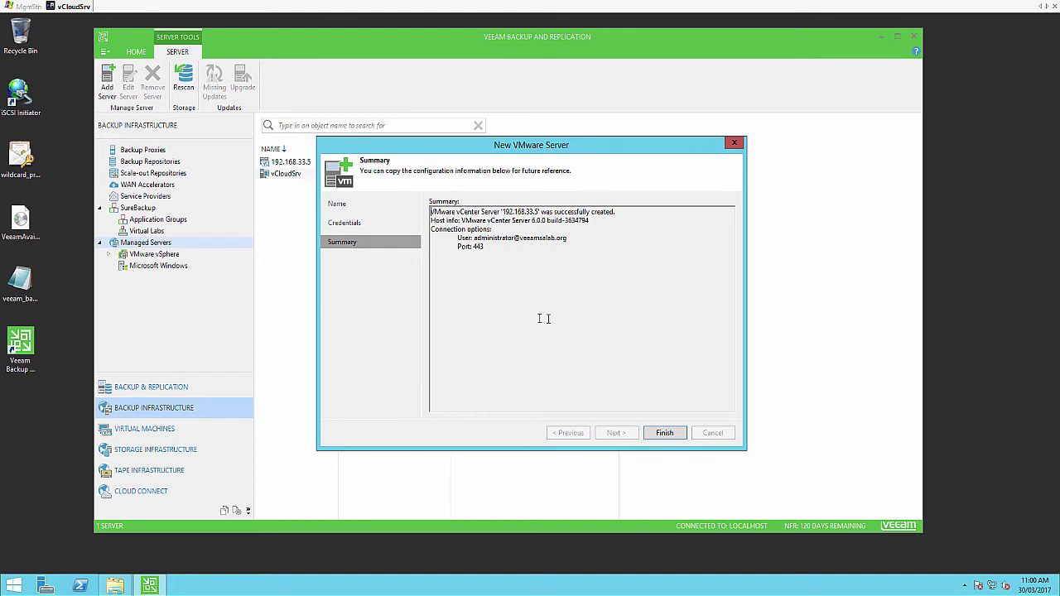
Finish adding the VMware vCenter server, and review the backup proxies and backup repositories in the infrastructure
left_click(664, 434)
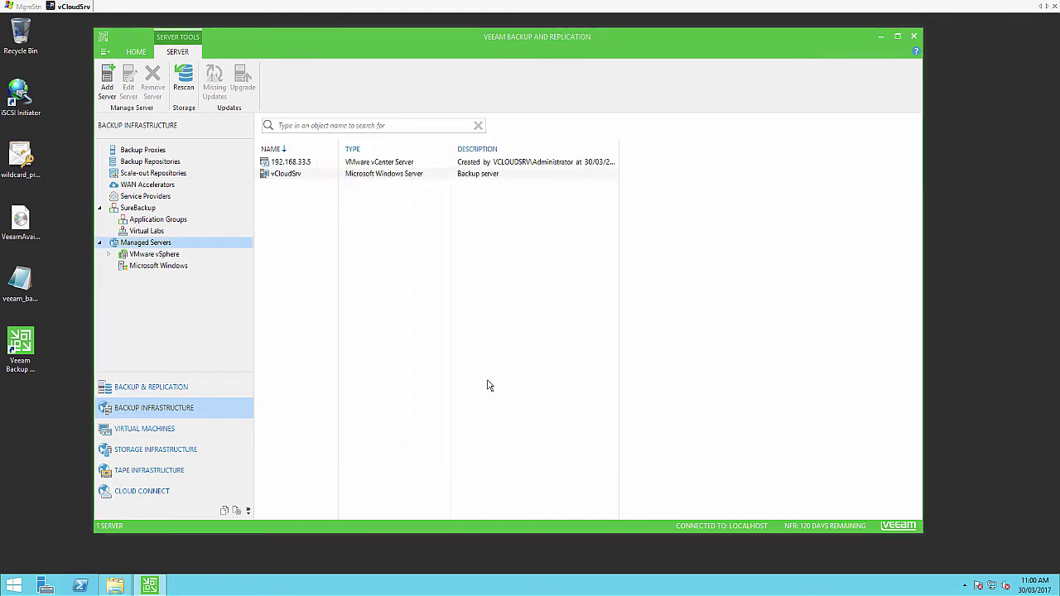
left_click(152, 155)
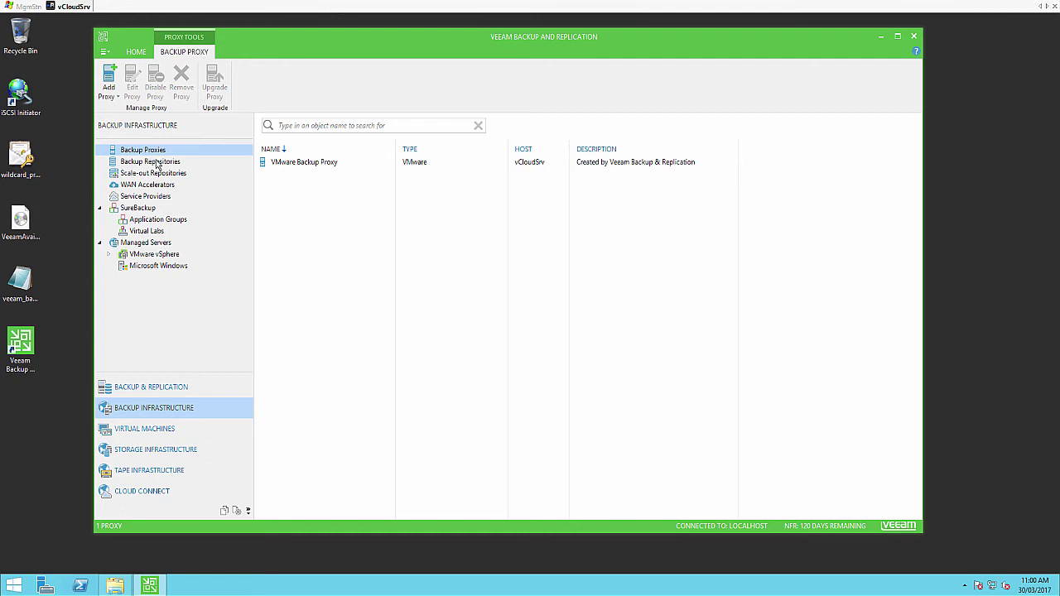
left_click(157, 164)
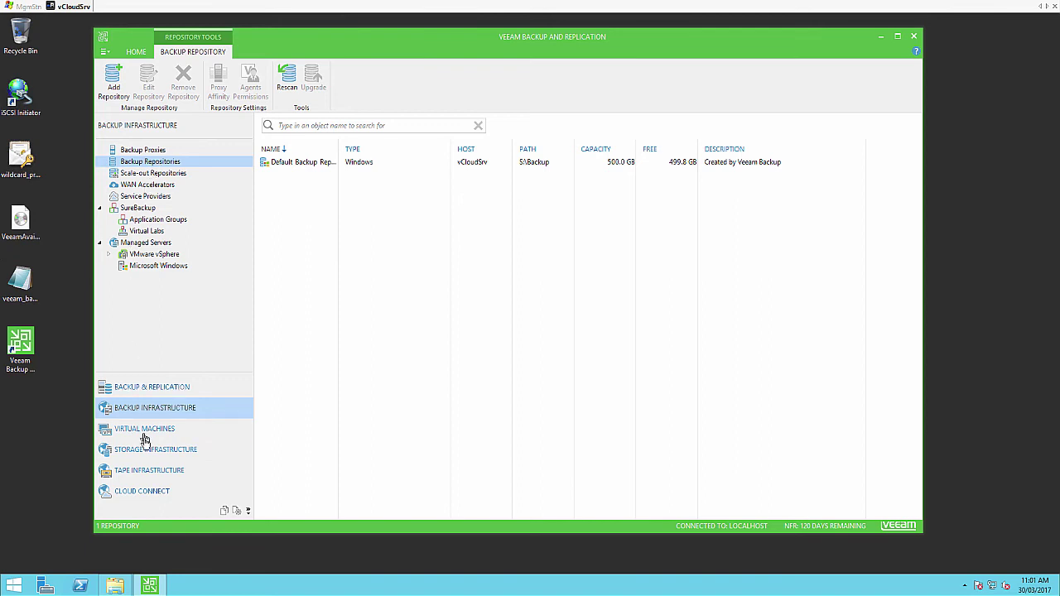
Keep the existing SSL certificate for Cloud Connect and complete the certificate management wizard
left_click(163, 497)
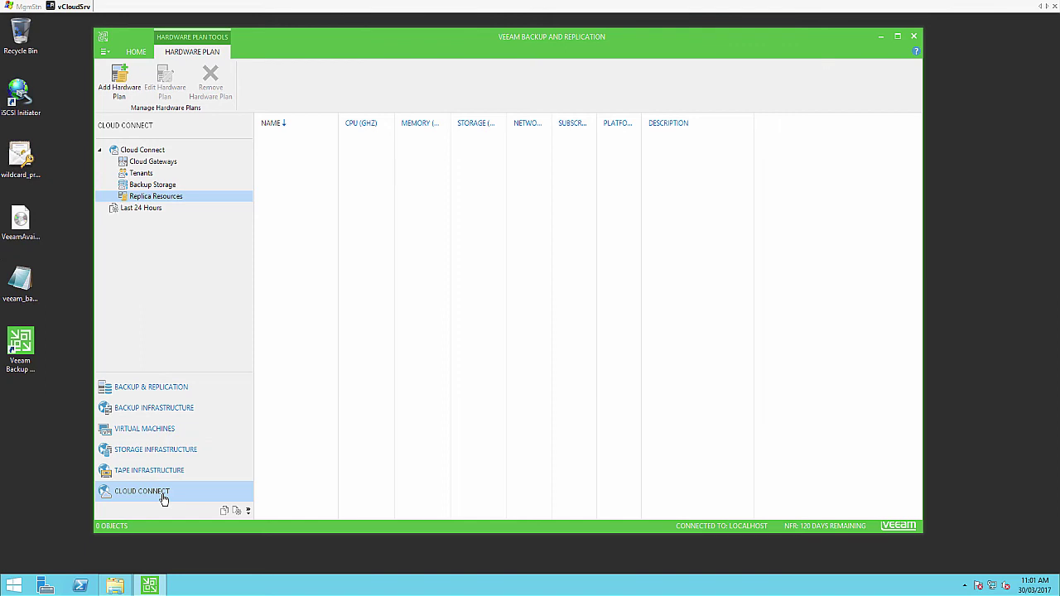
left_click(156, 154)
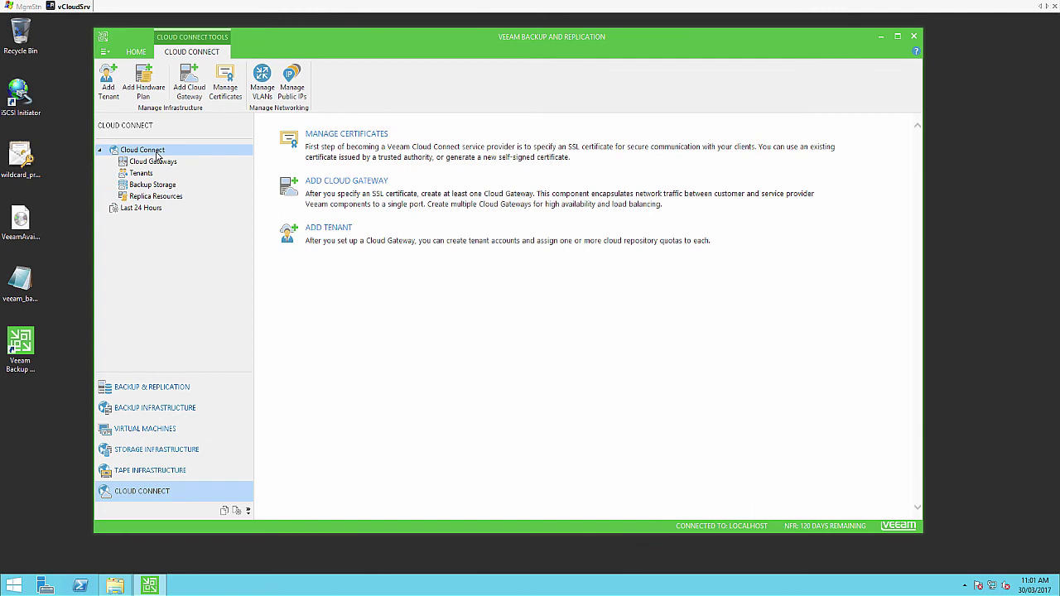
left_click(349, 143)
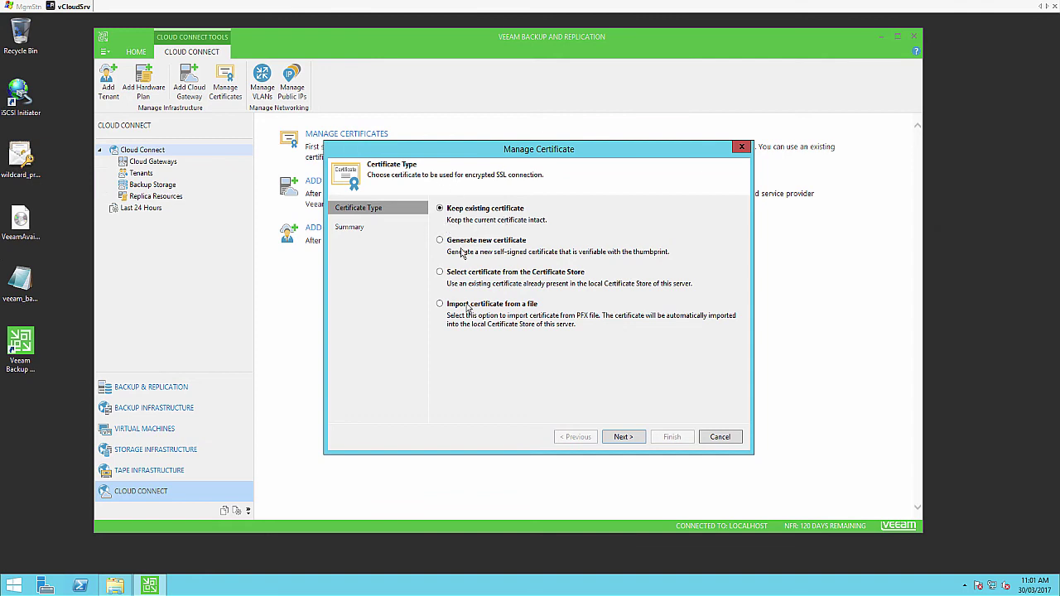
left_click(629, 437)
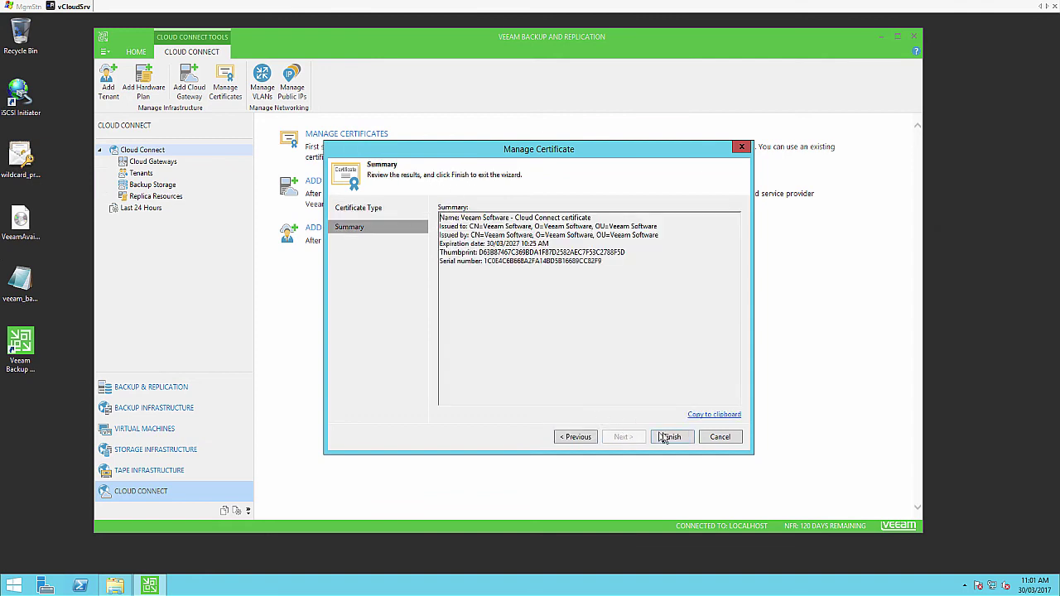
left_click(669, 437)
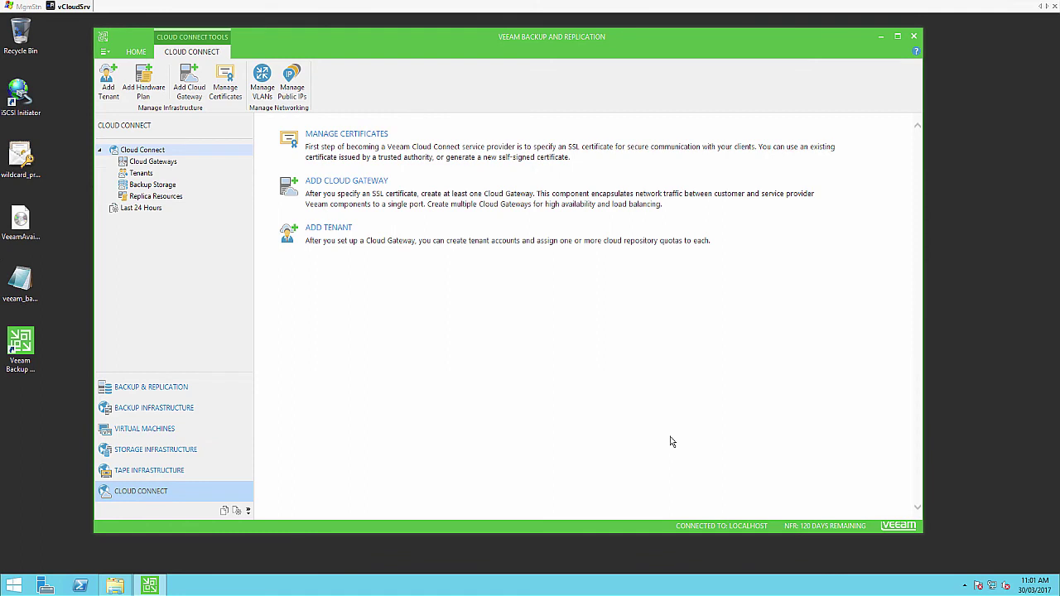
Start a new cloud gateway, connect to the vCloudGatewaySrv remote session, and return to the vCloudSrv session
left_click(386, 199)
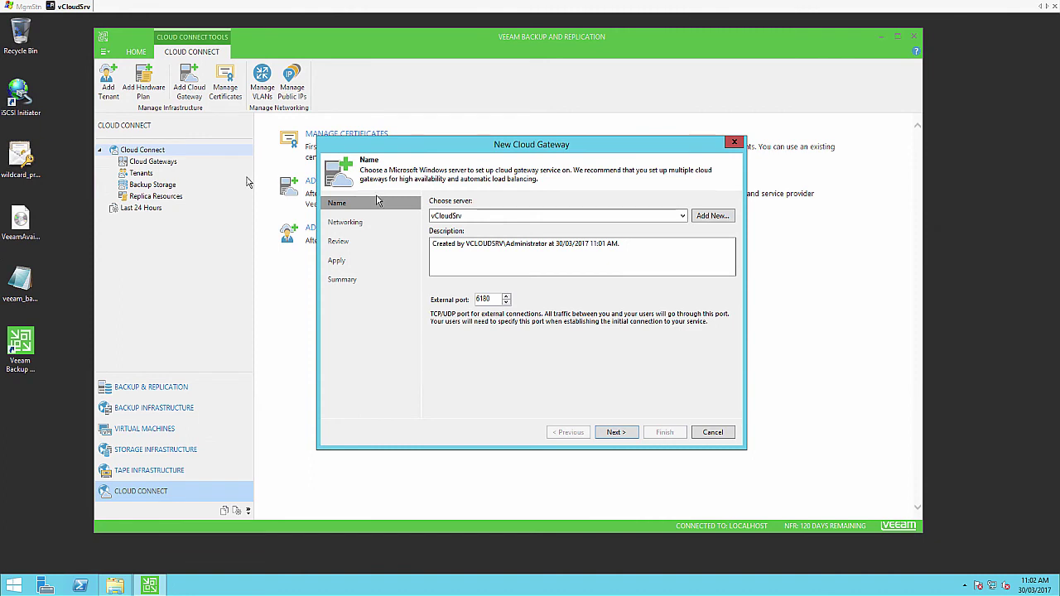
mouse_move(25, 31)
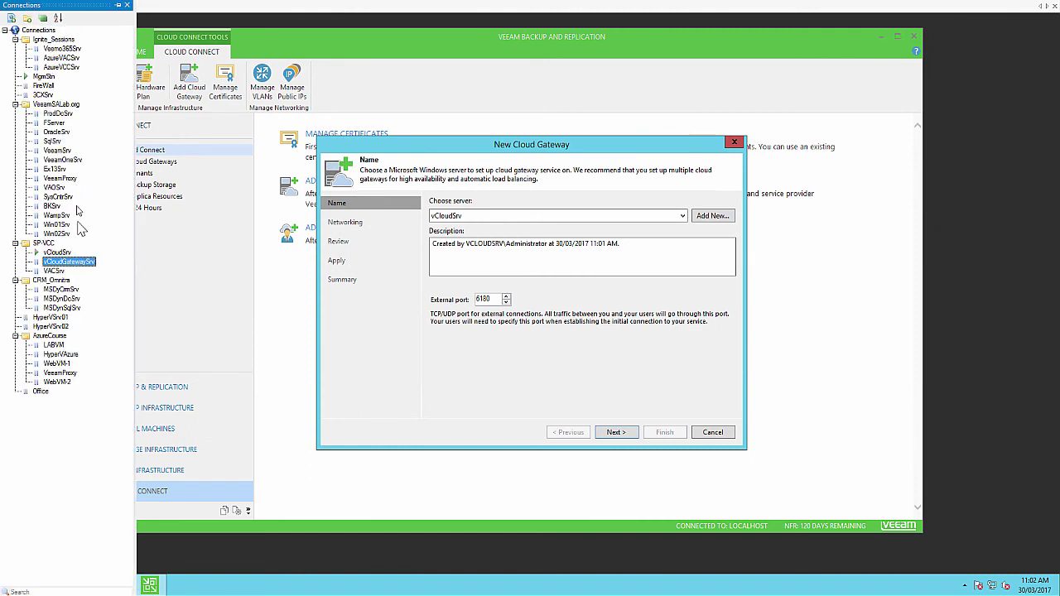
double_click(79, 262)
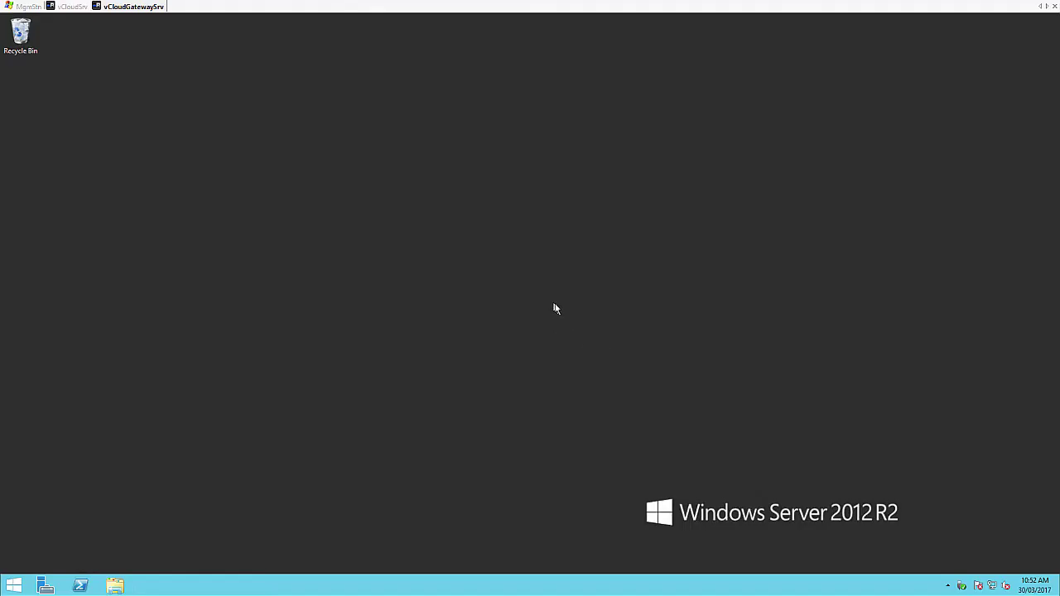
left_click(71, 7)
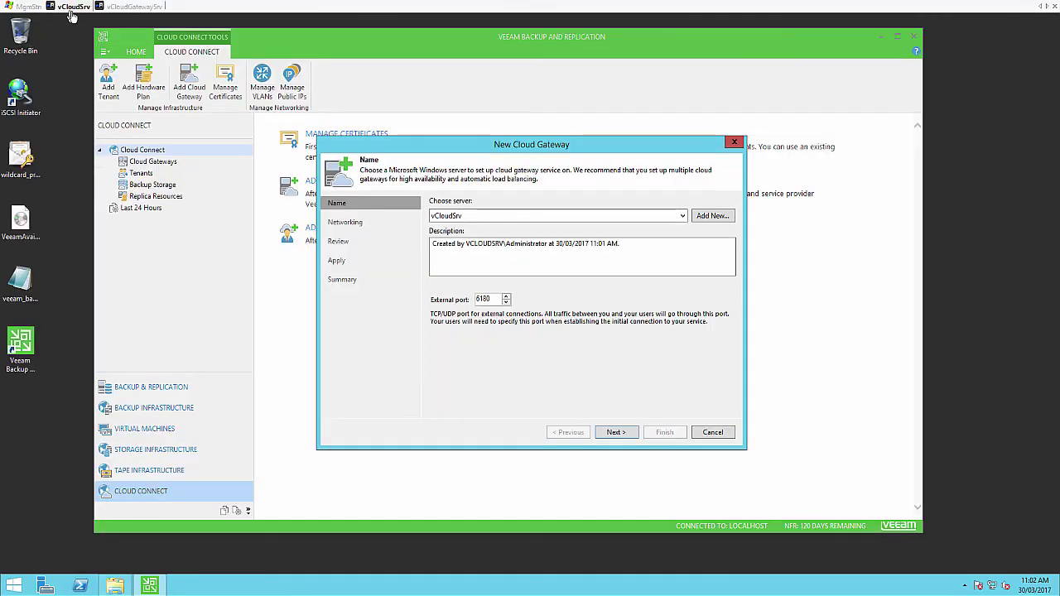
Begin adding a new Windows server for the cloud gateway with the address 192.168.48.11
left_click(713, 215)
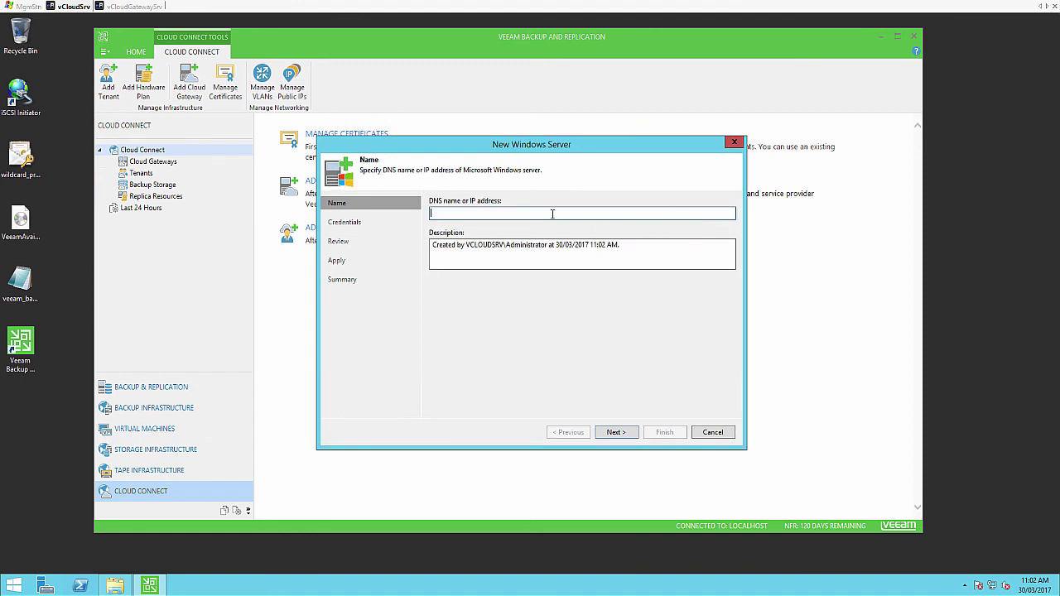
type("192.168.48.11")
left_click(615, 432)
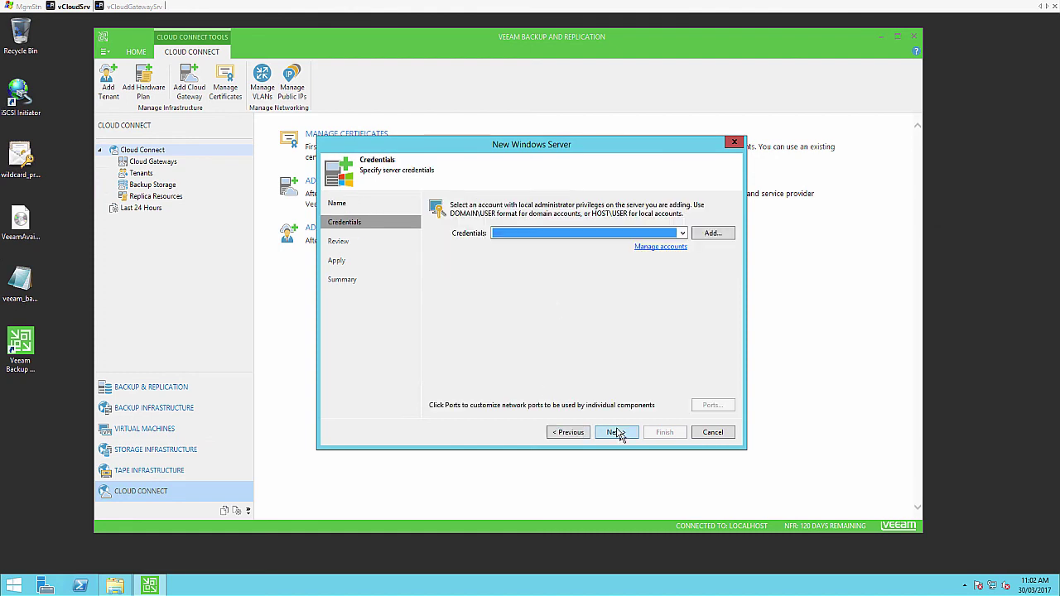
Assign the saved vcloudGatewaysrv\administrator account to the new Windows server, install its Transport component, and finish adding it
left_click(683, 233)
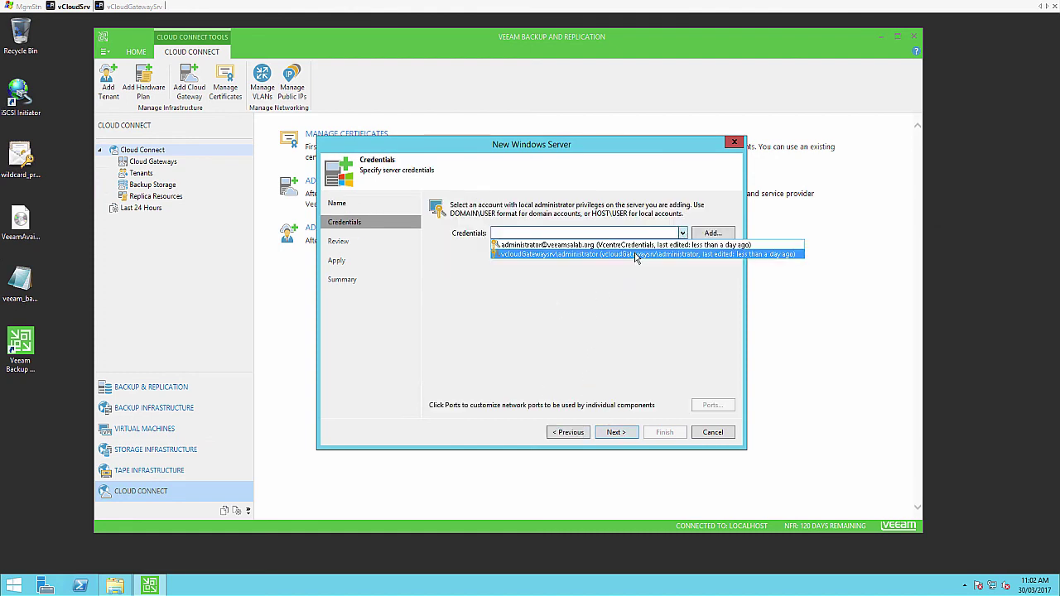
left_click(635, 254)
left_click(623, 432)
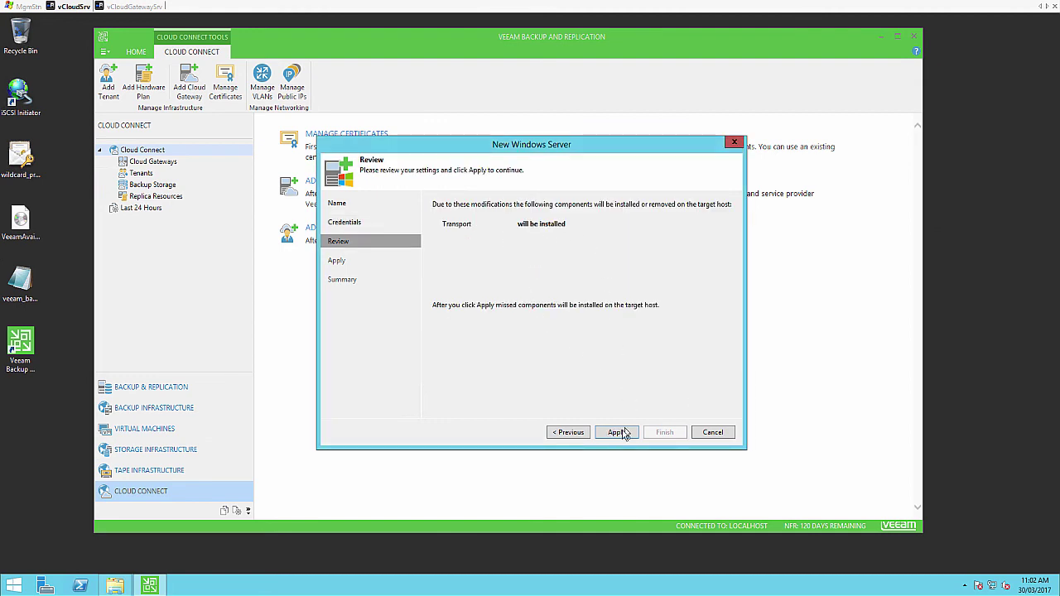
left_click(617, 433)
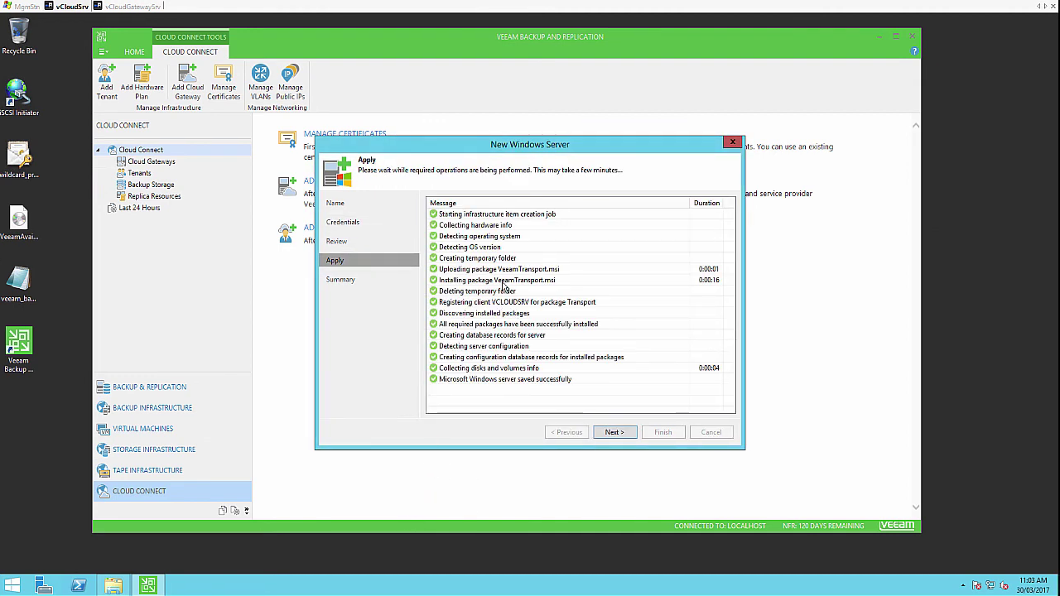
left_click(617, 434)
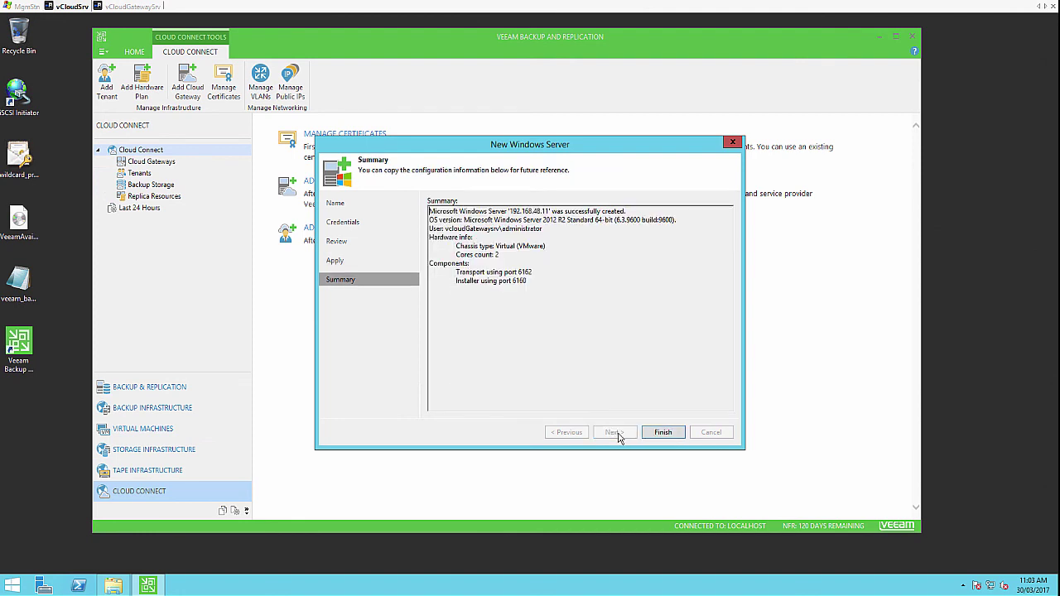
left_click(662, 433)
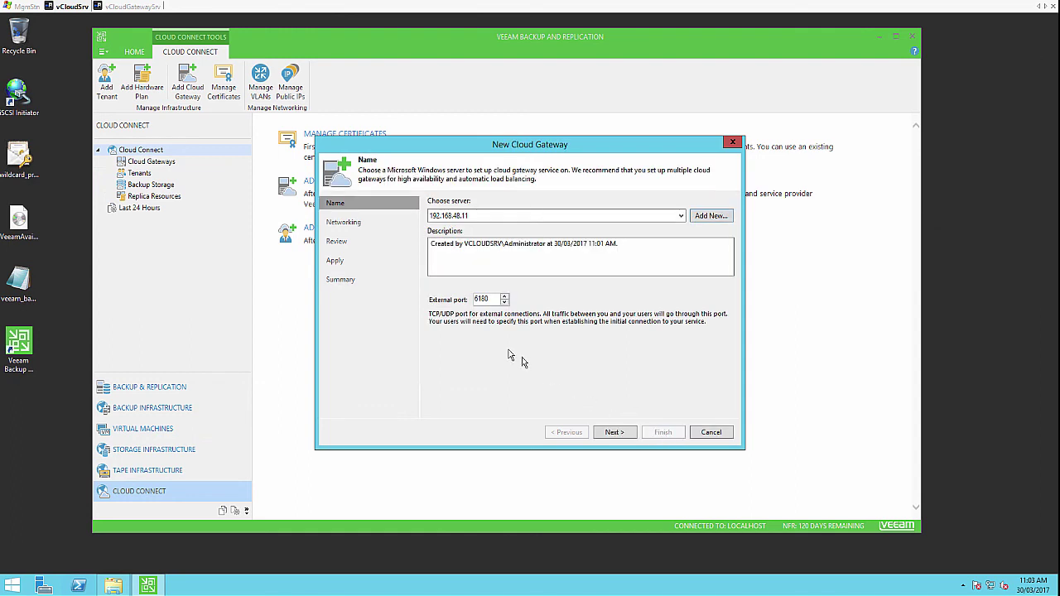
Place the cloud gateway behind NAT at 192.168.48.1 with external and internal port 6180, then apply the setup and finish
left_click(614, 432)
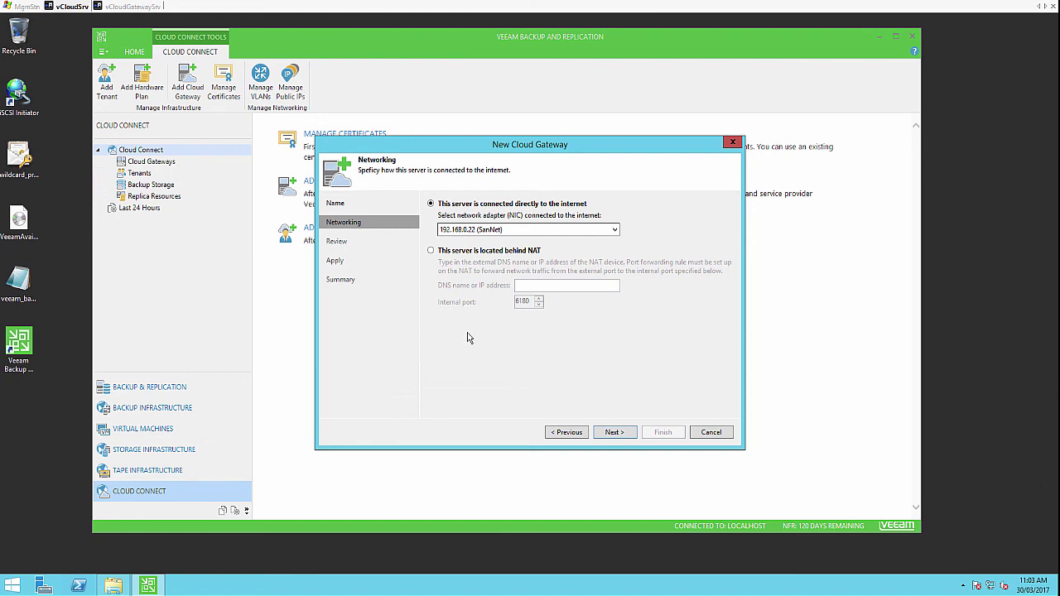
left_click(456, 254)
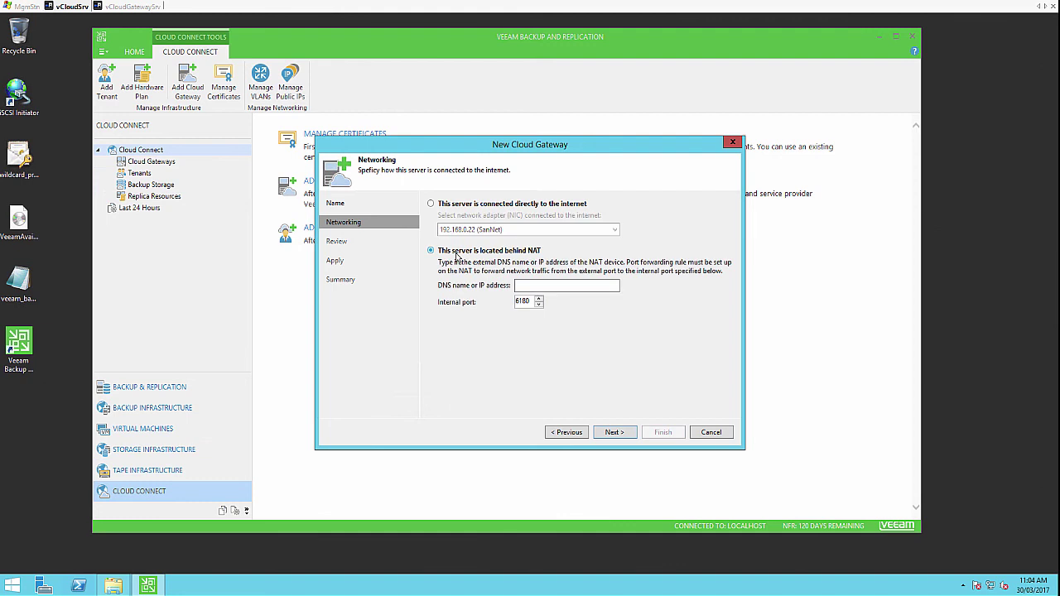
left_click(524, 285)
type("192.168.48.1")
left_click(613, 433)
left_click(615, 432)
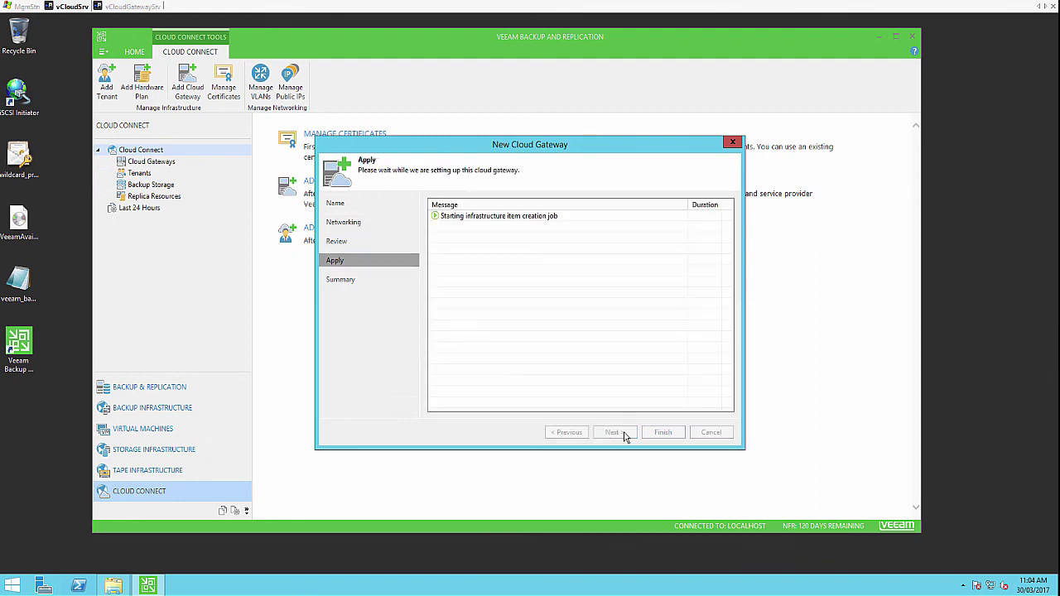
left_click(621, 432)
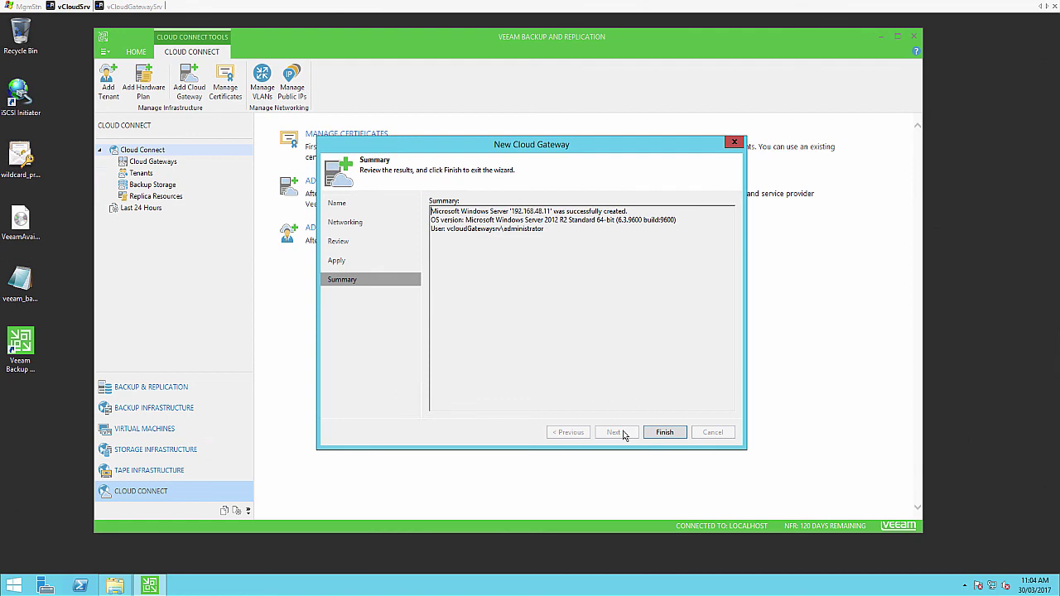
left_click(665, 433)
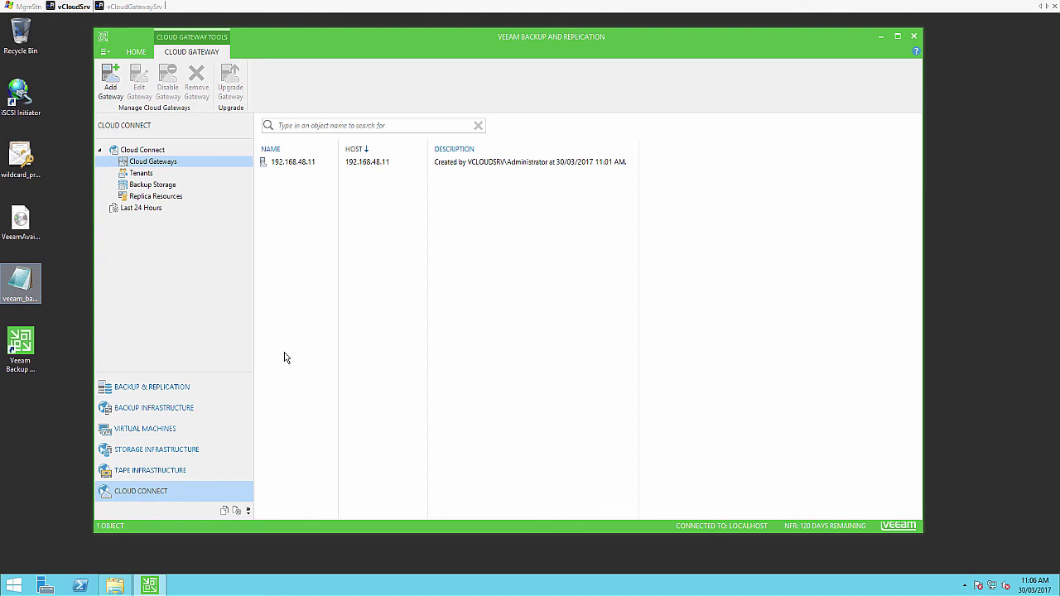
Examine the replica resources and the tenants list under Cloud Connect
left_click(152, 199)
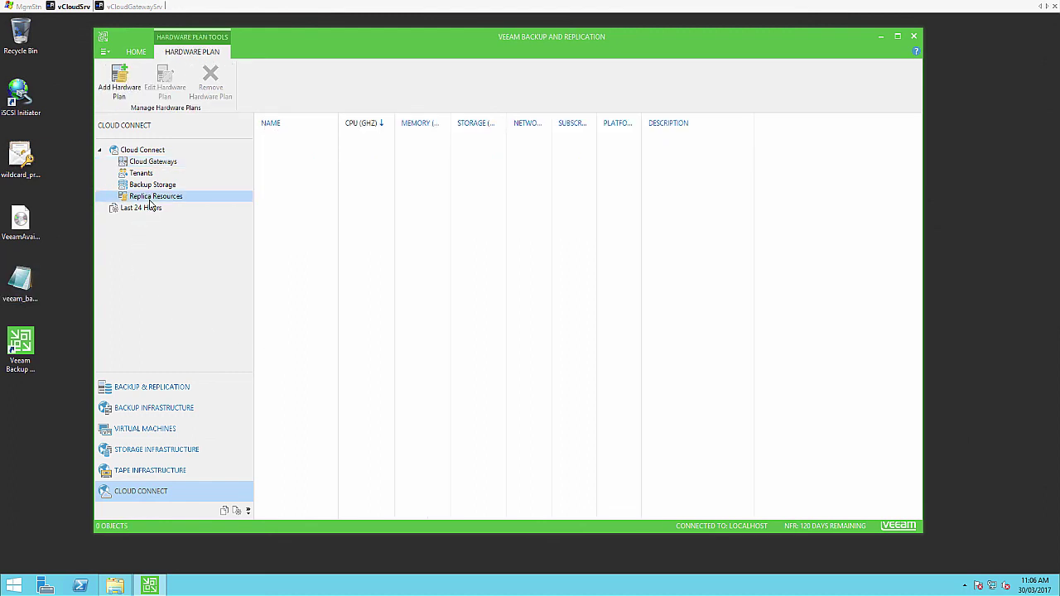
left_click(139, 176)
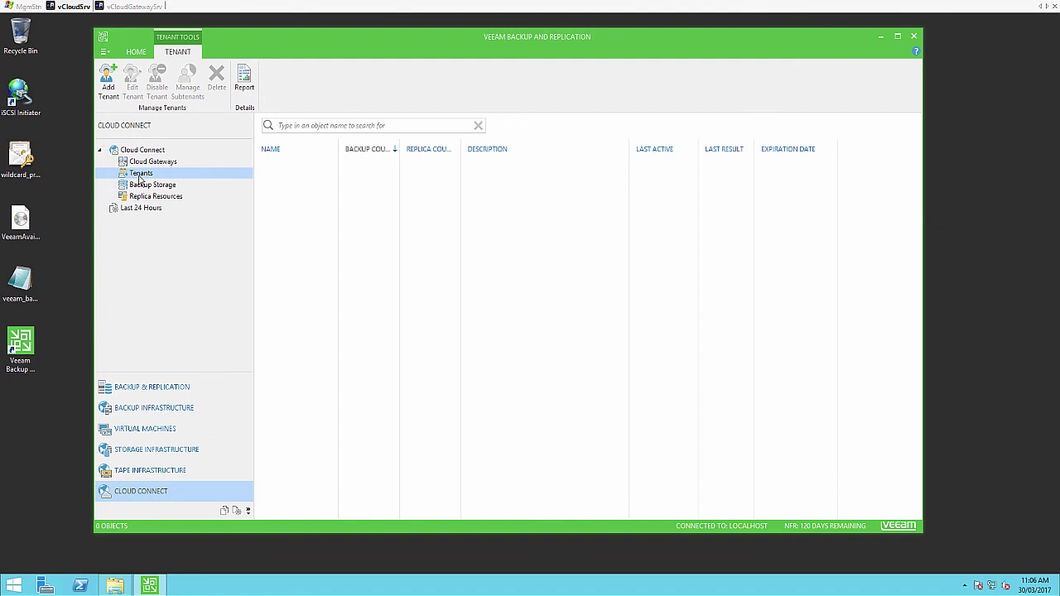